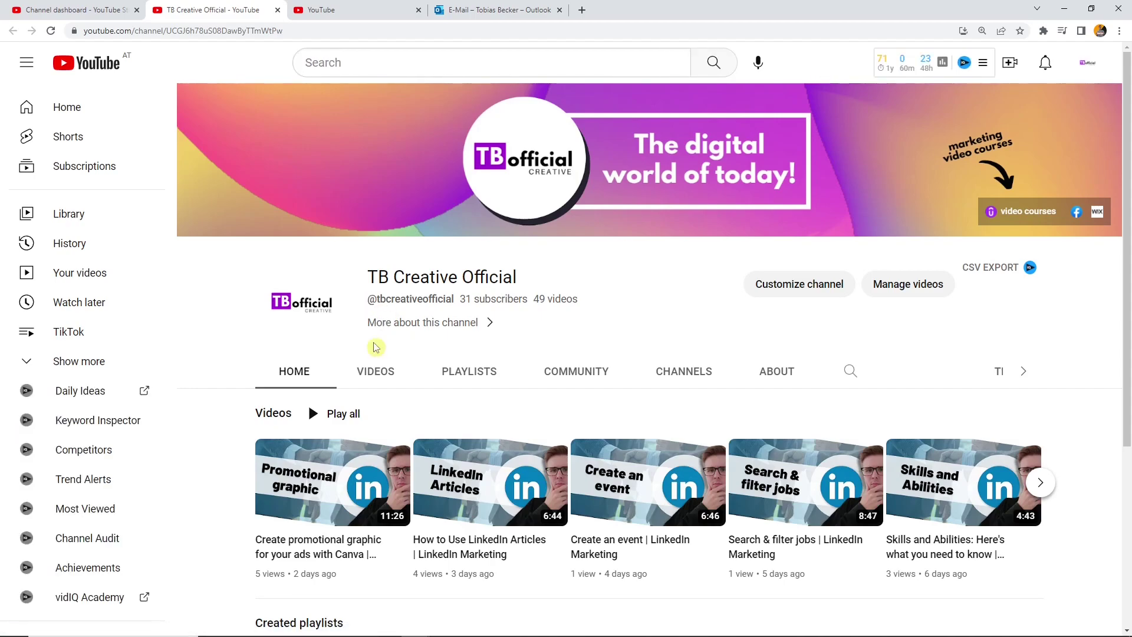
# Scroll the channel home page down until the Created playlists row (LinkedIn, Pinterest, TikTok, Instagram) shows
pyautogui.moveTo(1125, 174); pyautogui.dragTo(1101, 373)
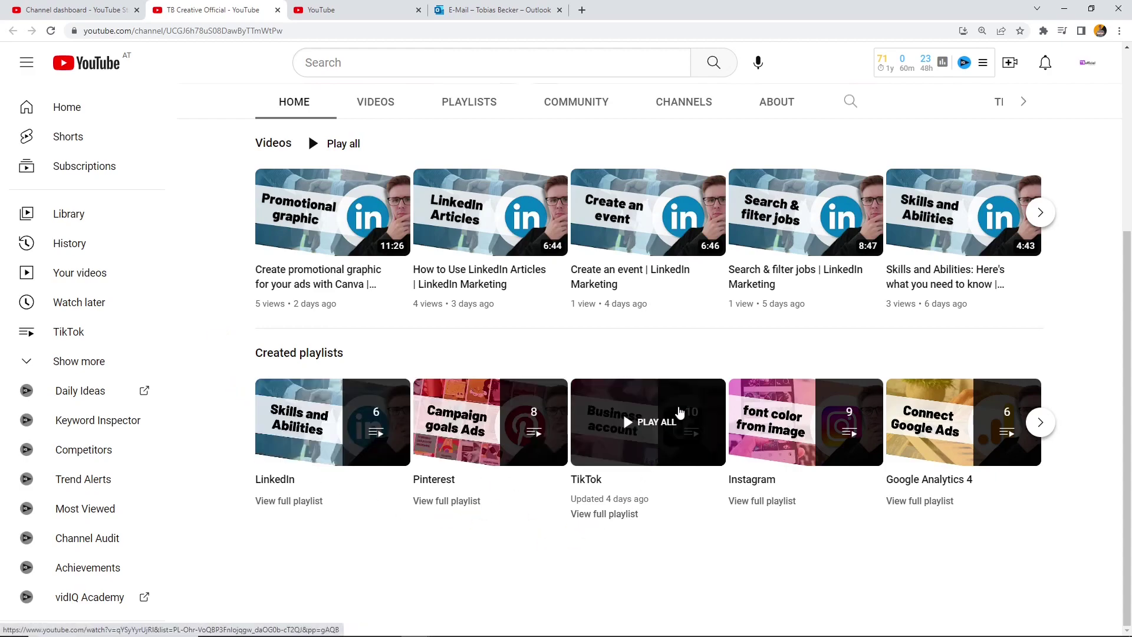
# Advance the playlists carousel to reveal Canva and BeReal, then play and pause the TikTok playlist
pyautogui.click(1041, 422)
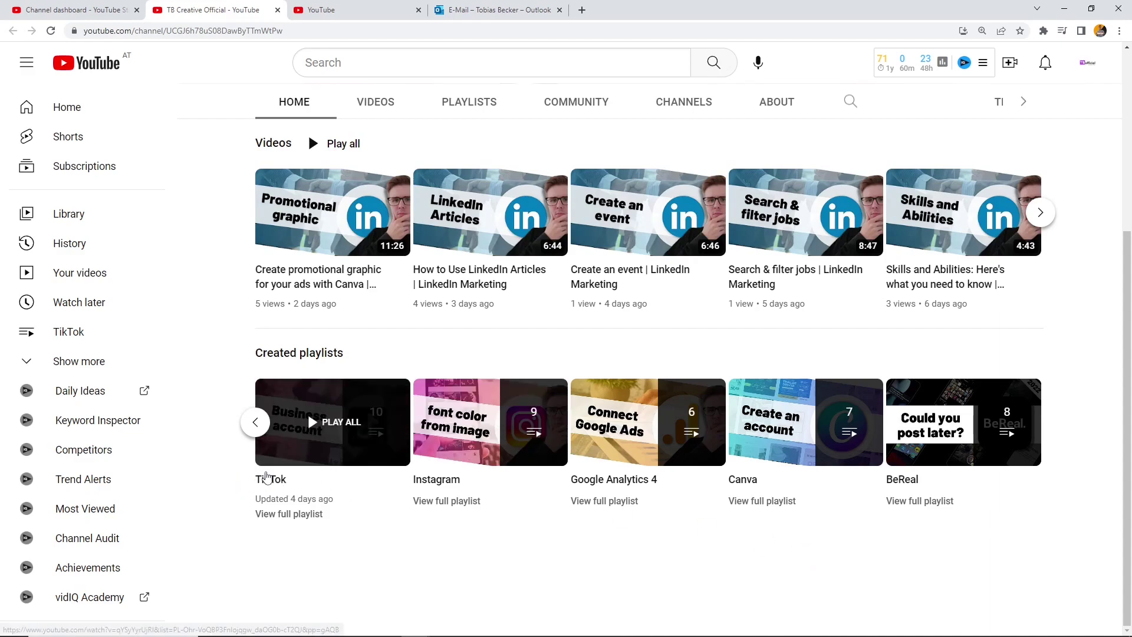
pyautogui.click(268, 480)
pyautogui.click(391, 384)
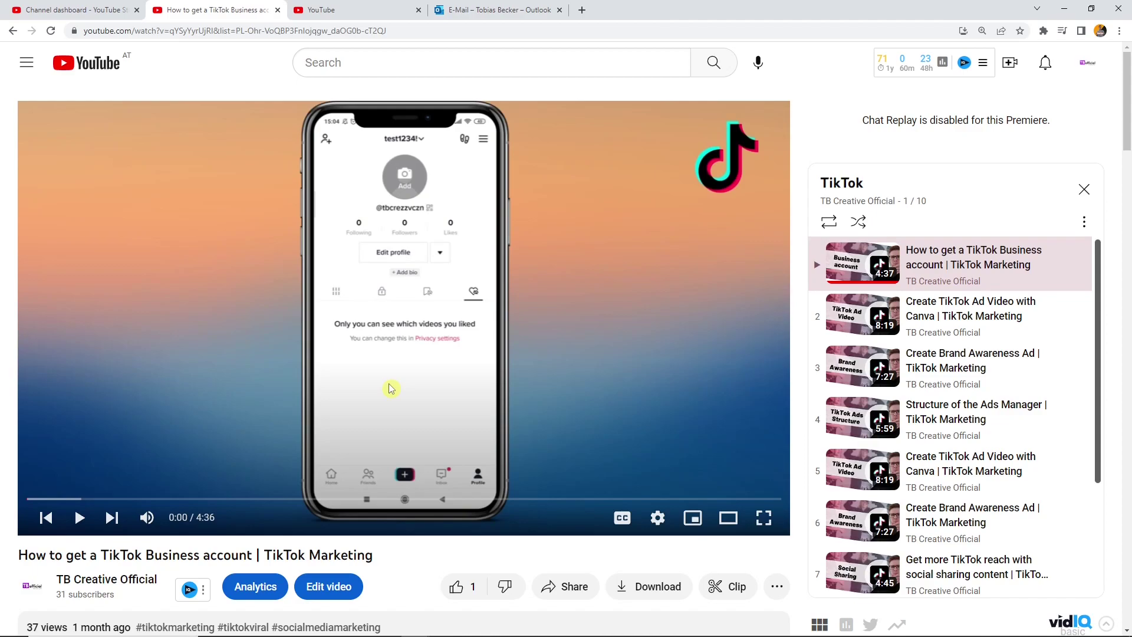
# Go back to the channel home page, close the mini player and scroll to the top
pyautogui.hotkey('alt', 'Left')
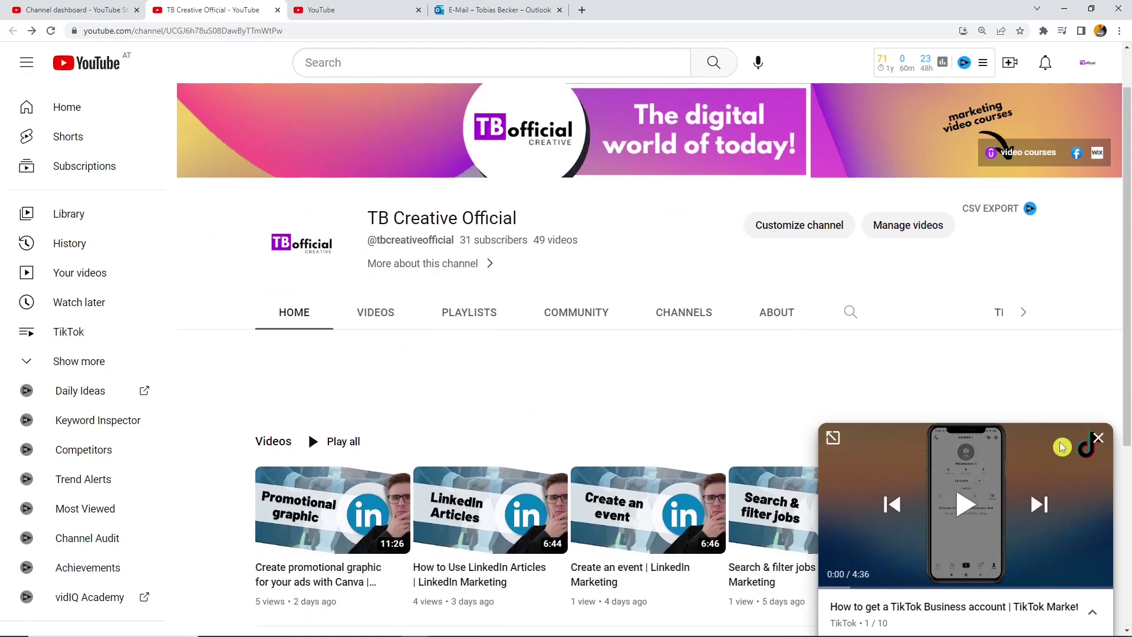
pyautogui.click(1100, 443)
pyautogui.click(1128, 484)
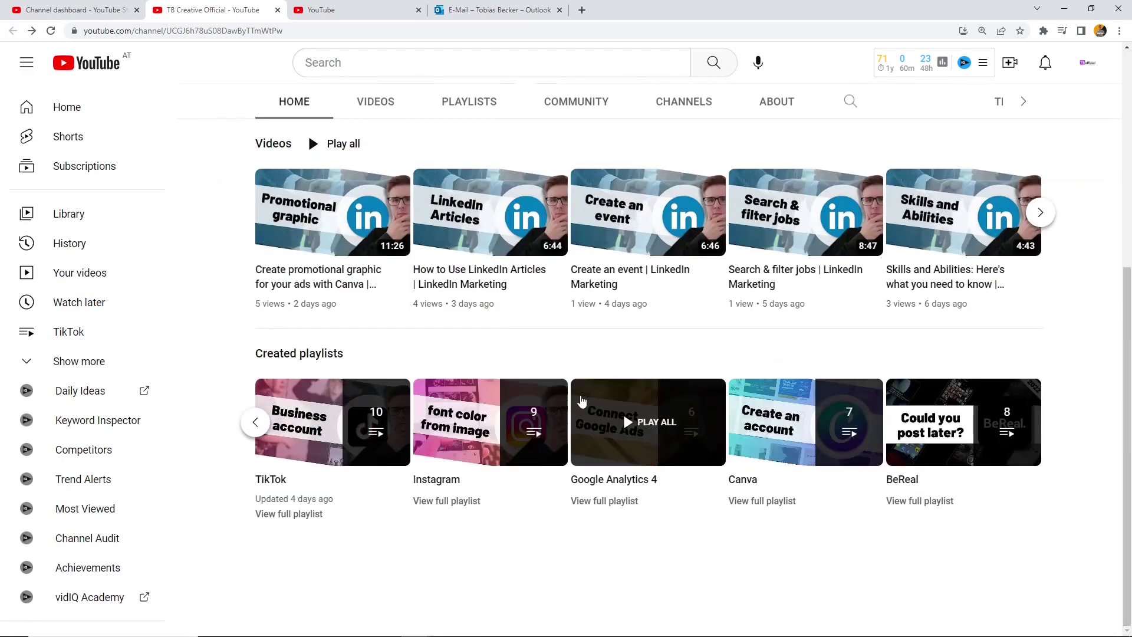
# On the channel's Videos tab, search the channel for 'tiktok'
pyautogui.moveTo(1128, 434); pyautogui.dragTo(1127, 269)
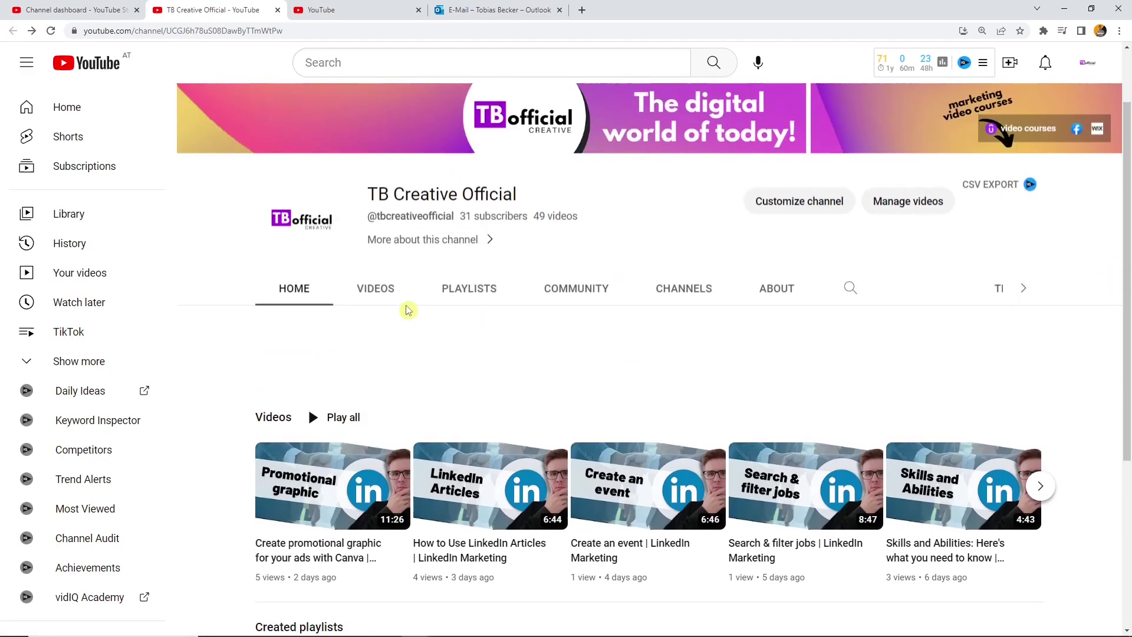
pyautogui.click(371, 290)
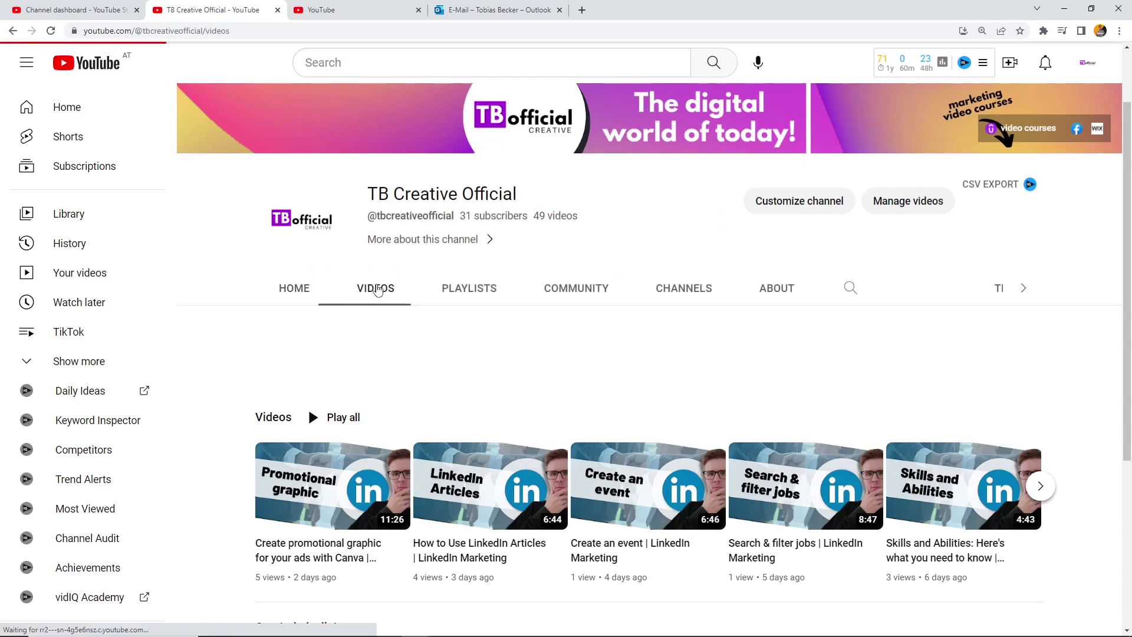
pyautogui.click(843, 375)
pyautogui.write('tiktok')
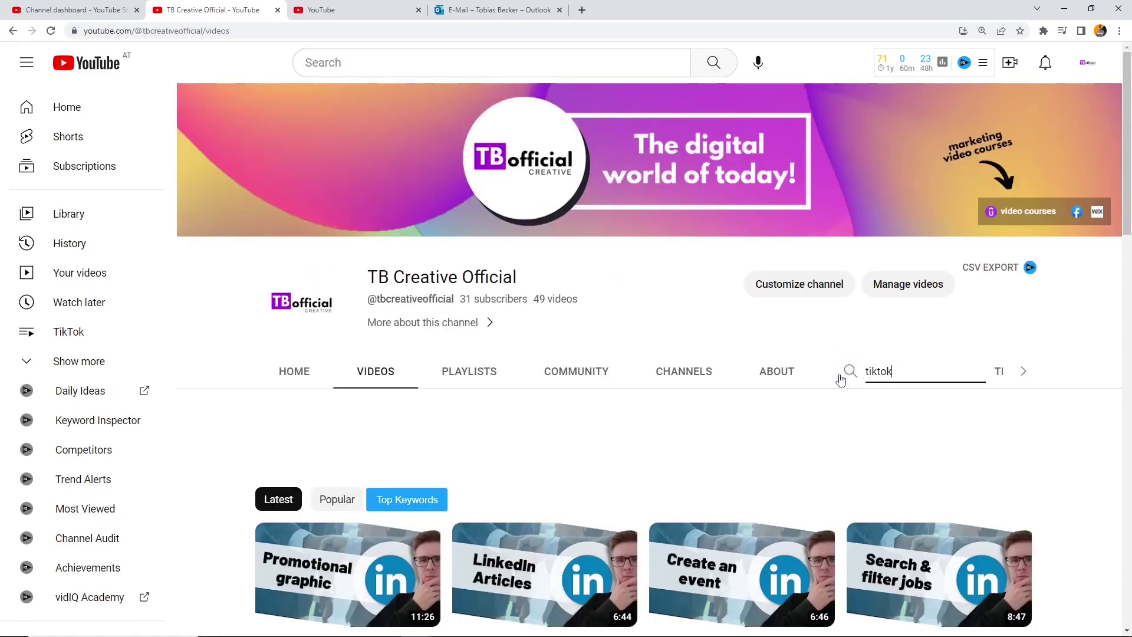
pyautogui.press('Return')
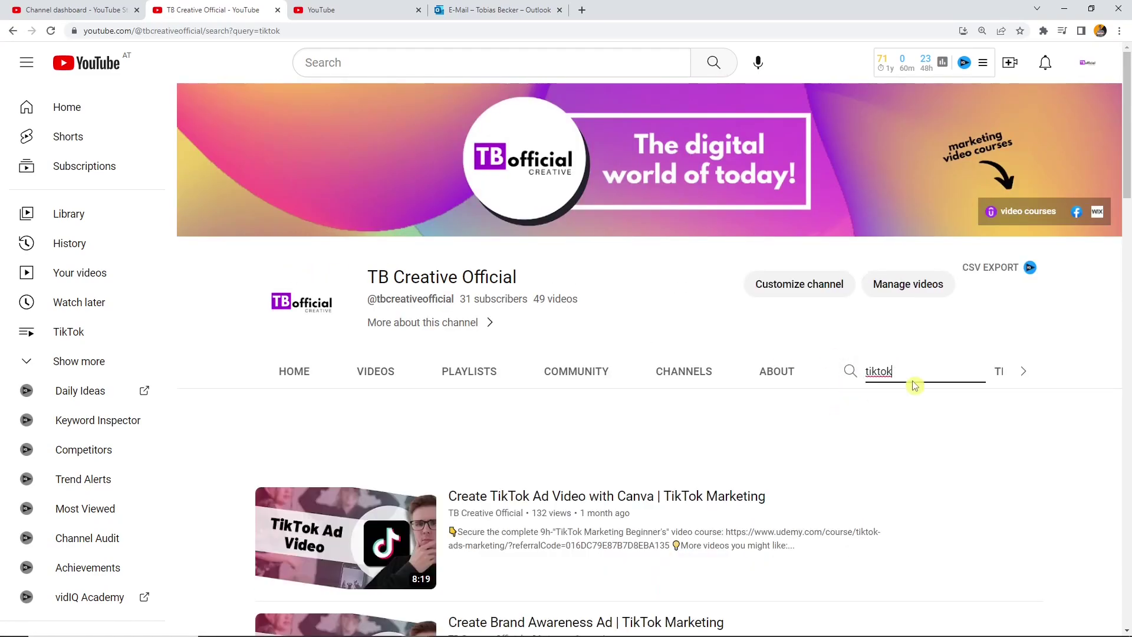
# Clear the 'tiktok' search, return to the Home tab and scroll down to Created playlists
pyautogui.moveTo(1127, 142)
pyautogui.mouseDown()
pyautogui.moveTo(1128, 286)
pyautogui.moveTo(1128, 147)
pyautogui.mouseUp()
pyautogui.doubleClick(887, 268)
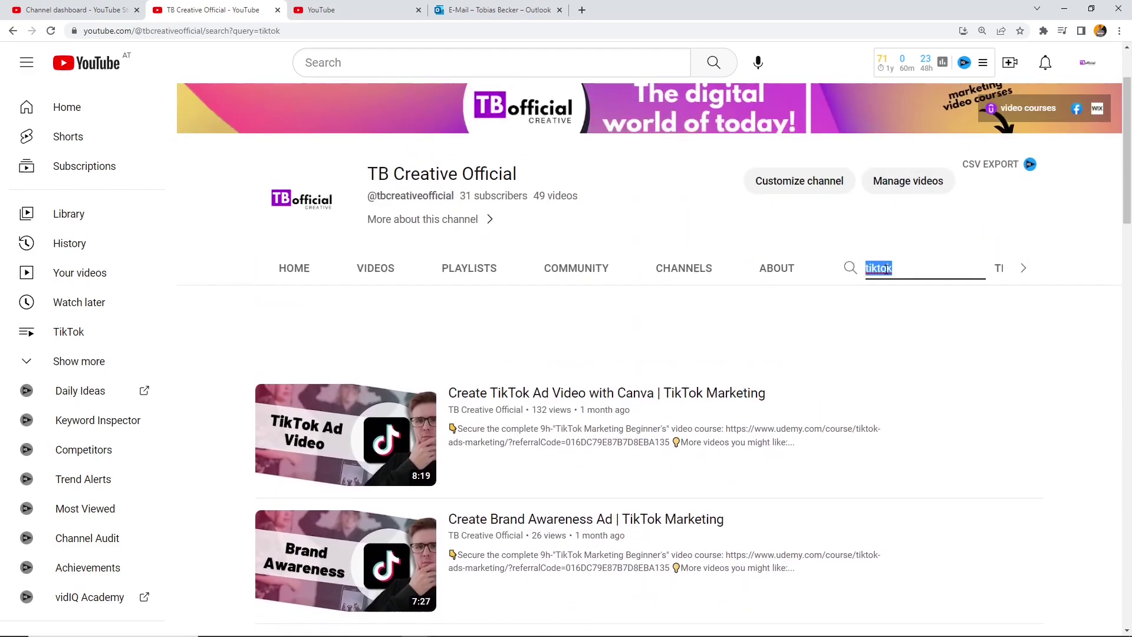
pyautogui.press('BackSpace')
pyautogui.click(296, 270)
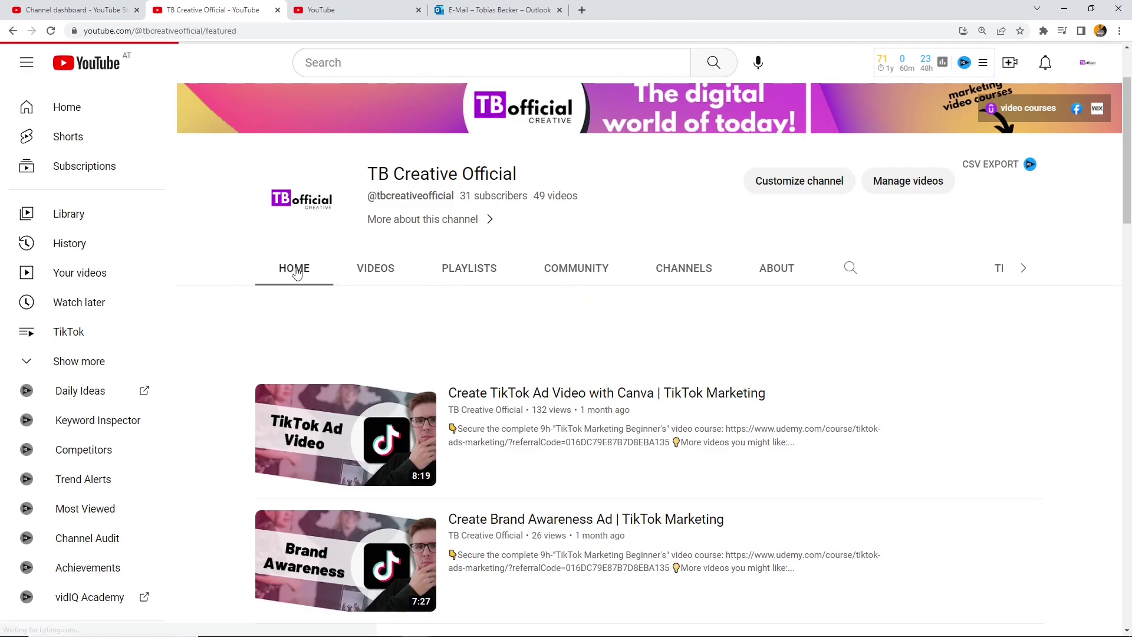
pyautogui.scroll(-4, 297, 273)
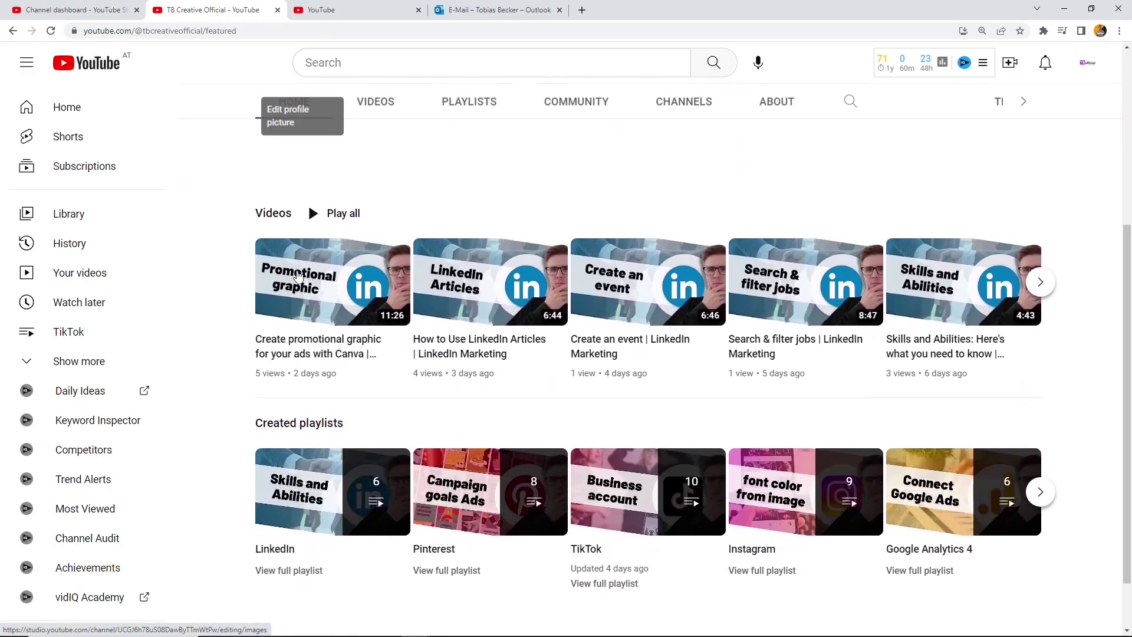
pyautogui.scroll(-1, 330, 259)
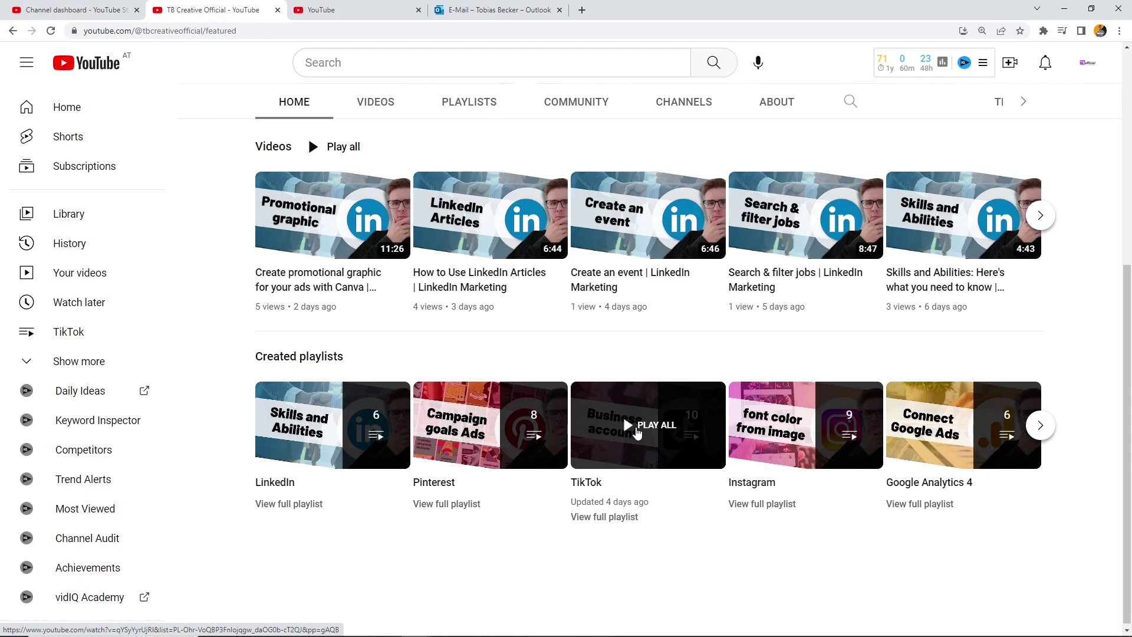
# Play all of the TikTok playlist, go back, and close the TikTok and Google Analytics 4 mini players
pyautogui.click(637, 432)
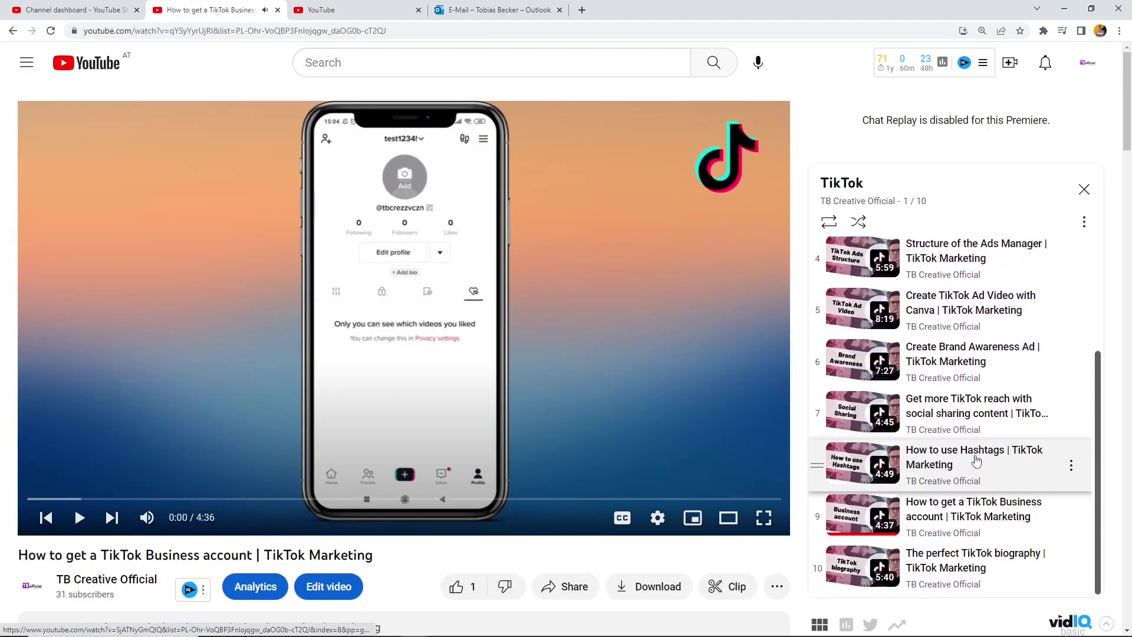
pyautogui.click(12, 31)
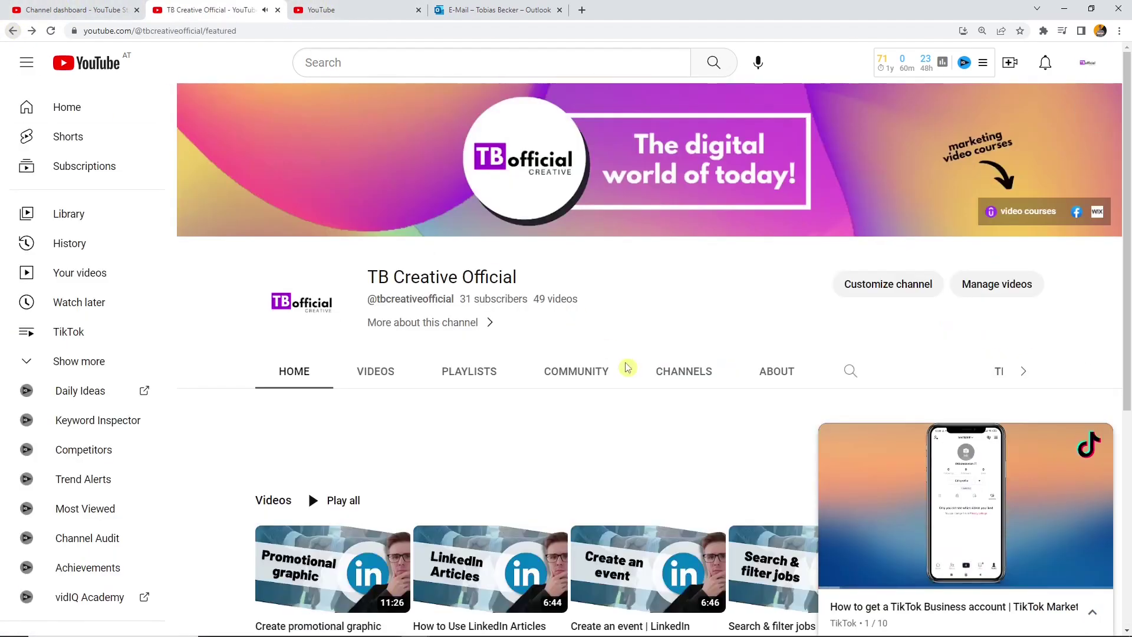
pyautogui.click(1099, 437)
pyautogui.scroll(-6, 994, 462)
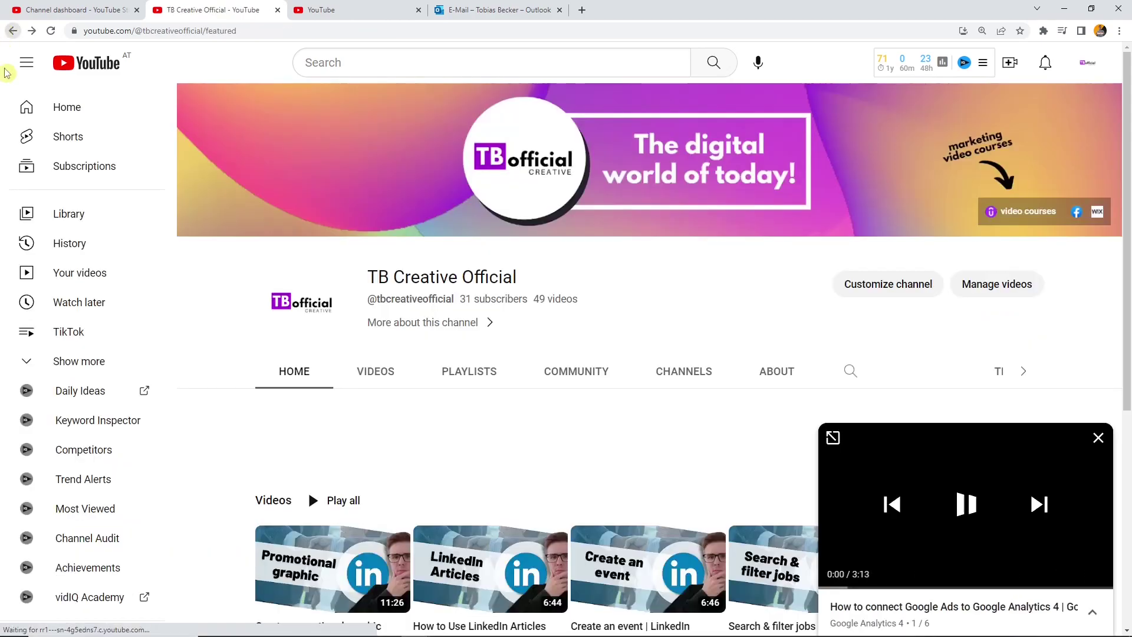
pyautogui.click(1106, 434)
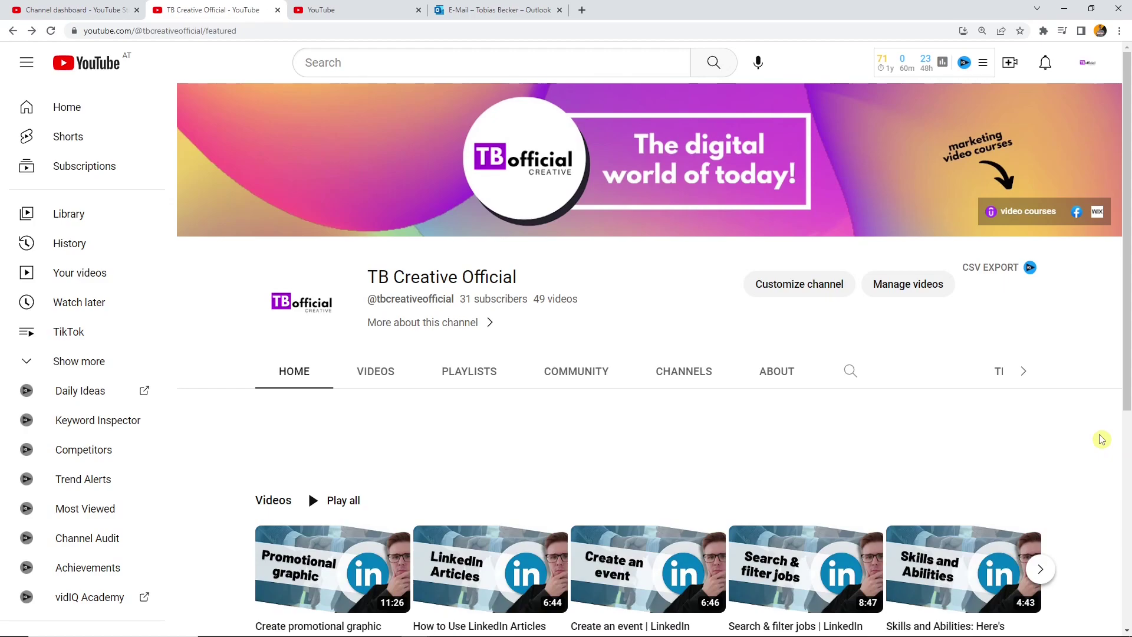
# Search all of YouTube for 'tiktok'
pyautogui.click(574, 68)
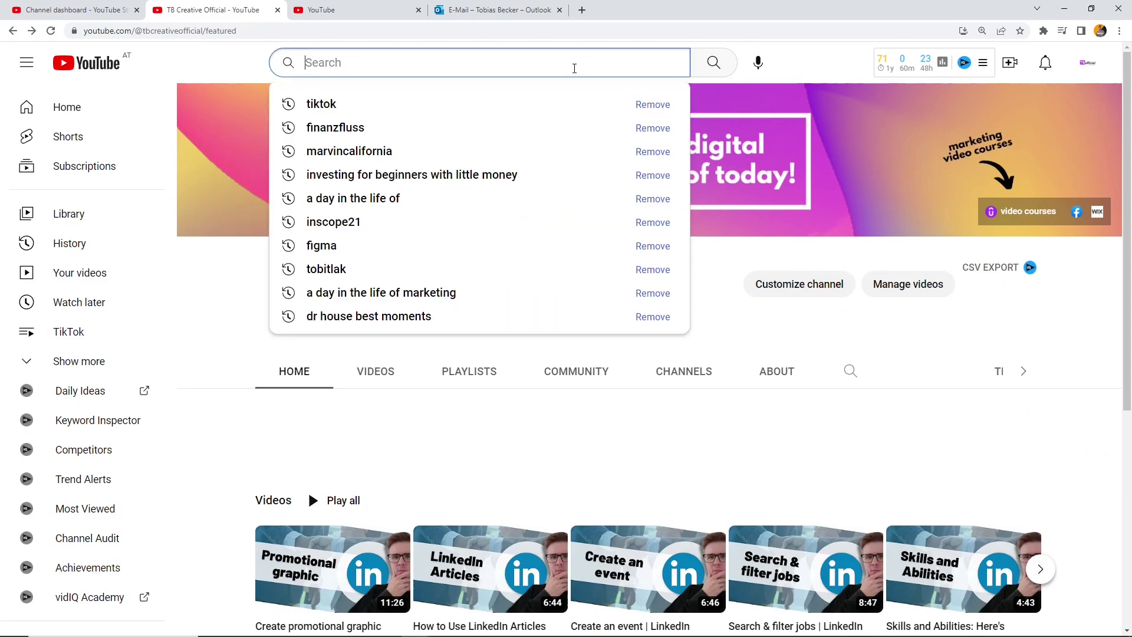
pyautogui.write('tiktok')
pyautogui.press('Return')
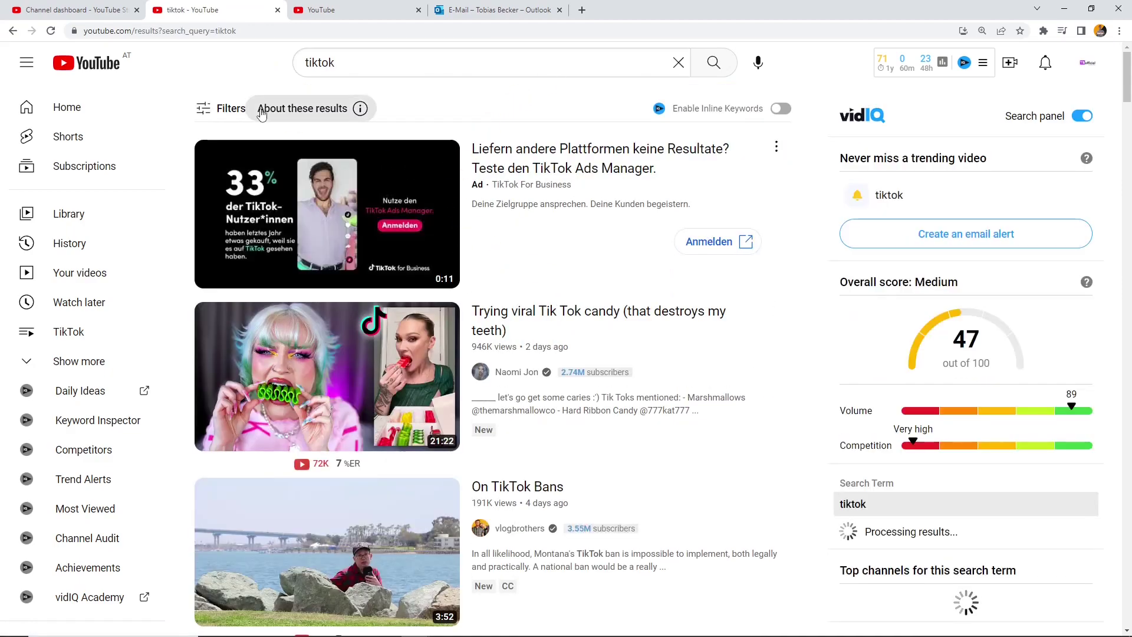
# Replace the query with 'google analytics 4' and run the search
pyautogui.doubleClick(349, 62)
pyautogui.write('google ala')
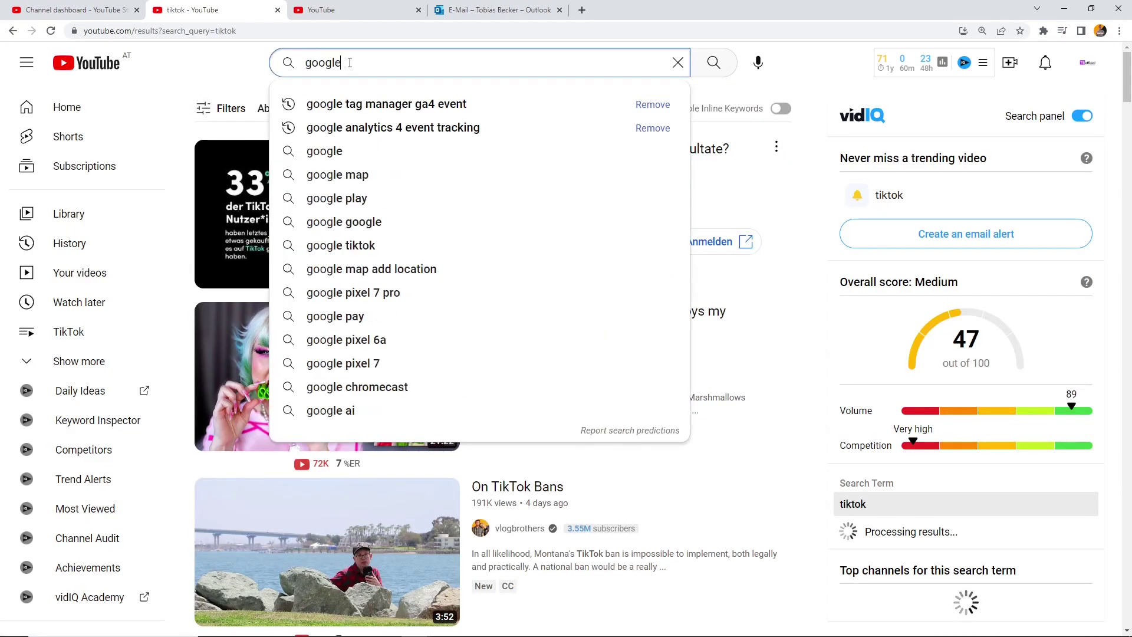
pyautogui.press('BackSpace')
pyautogui.press('BackSpace')
pyautogui.write('nalytics 4 event trackin')
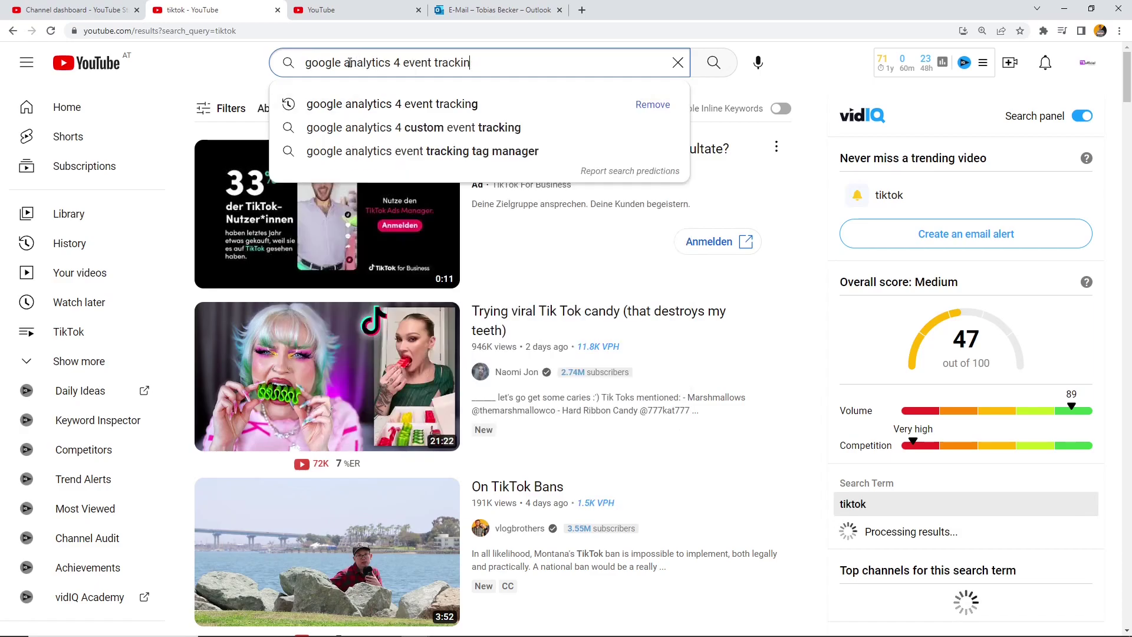
pyautogui.press('BackSpace')
pyautogui.press('BackSpace')
pyautogui.press('BackSpace')
pyautogui.press('BackSpace')
pyautogui.press('BackSpace')
pyautogui.press('BackSpace')
pyautogui.press('BackSpace')
pyautogui.press('BackSpace')
pyautogui.press('Return')
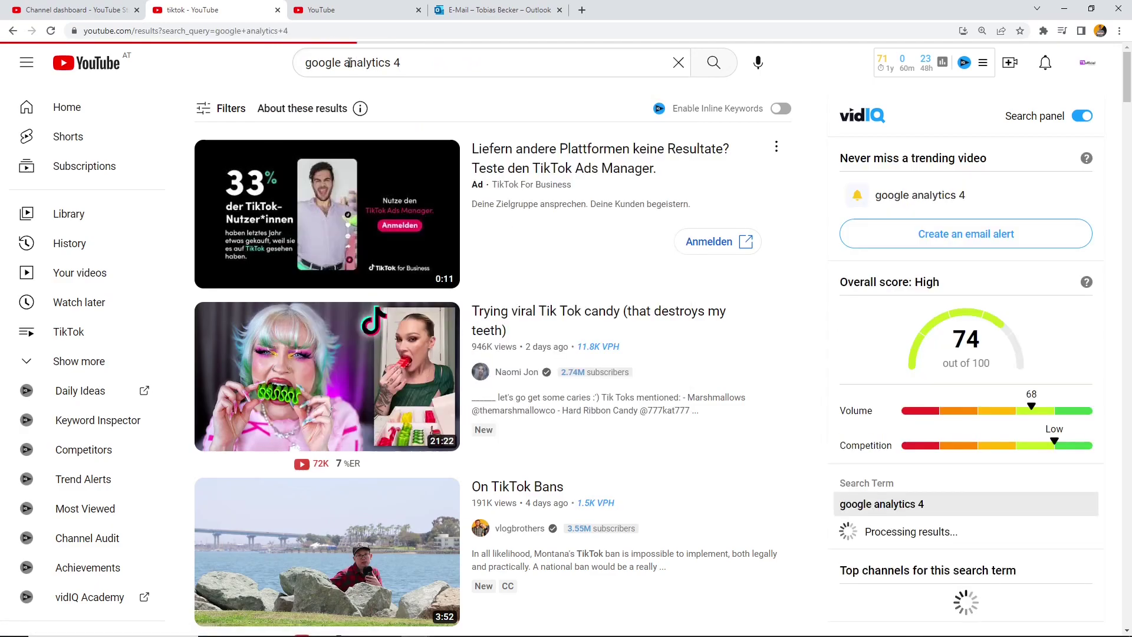
# Filter the results to playlists only, browse them, and open the account menu
pyautogui.click(235, 112)
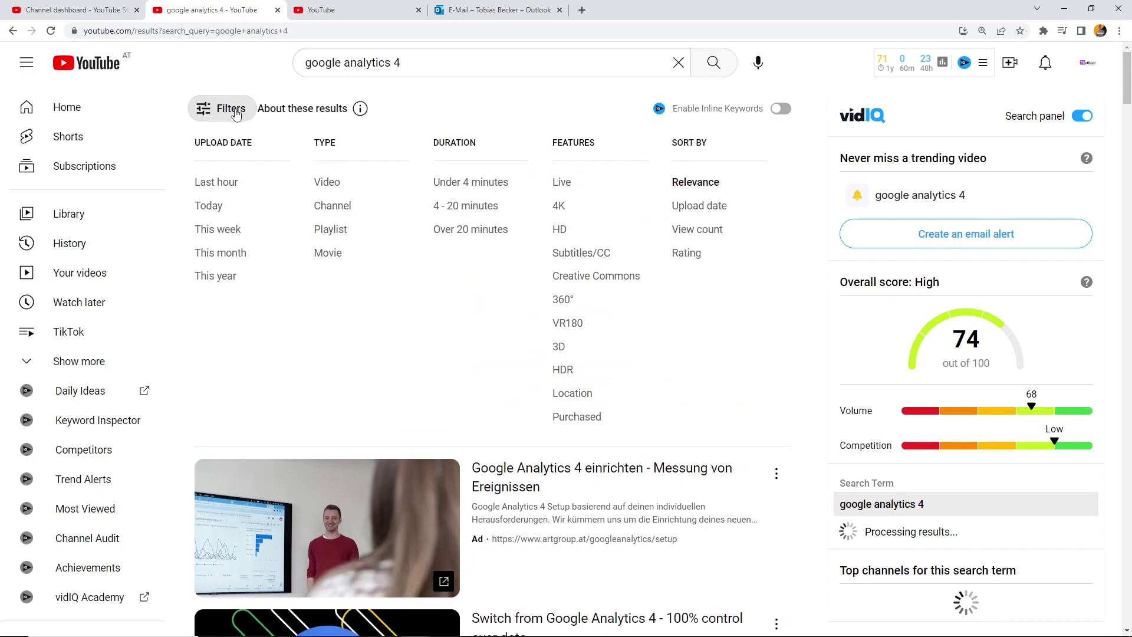
pyautogui.click(328, 230)
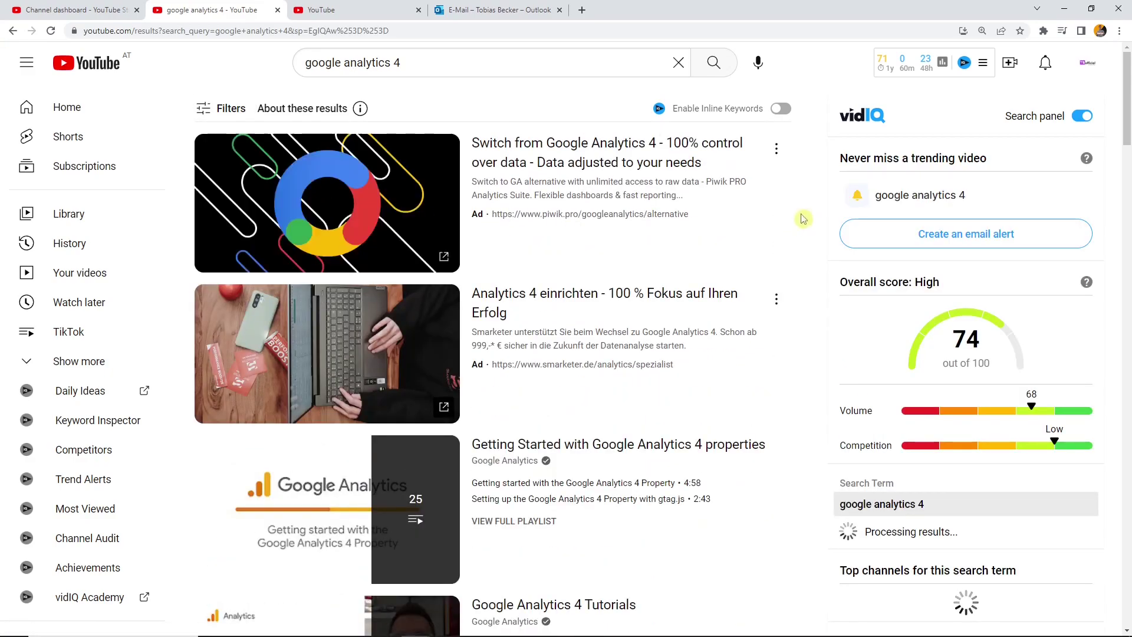
pyautogui.moveTo(1128, 110); pyautogui.dragTo(1128, 551)
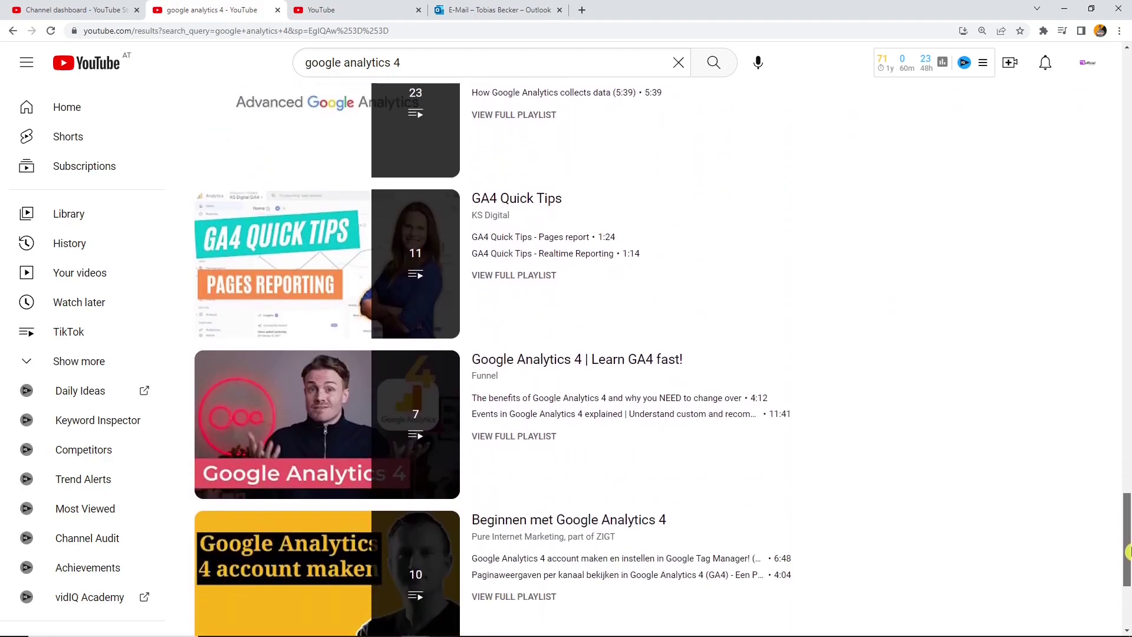
pyautogui.moveTo(1127, 551); pyautogui.dragTo(1128, 95)
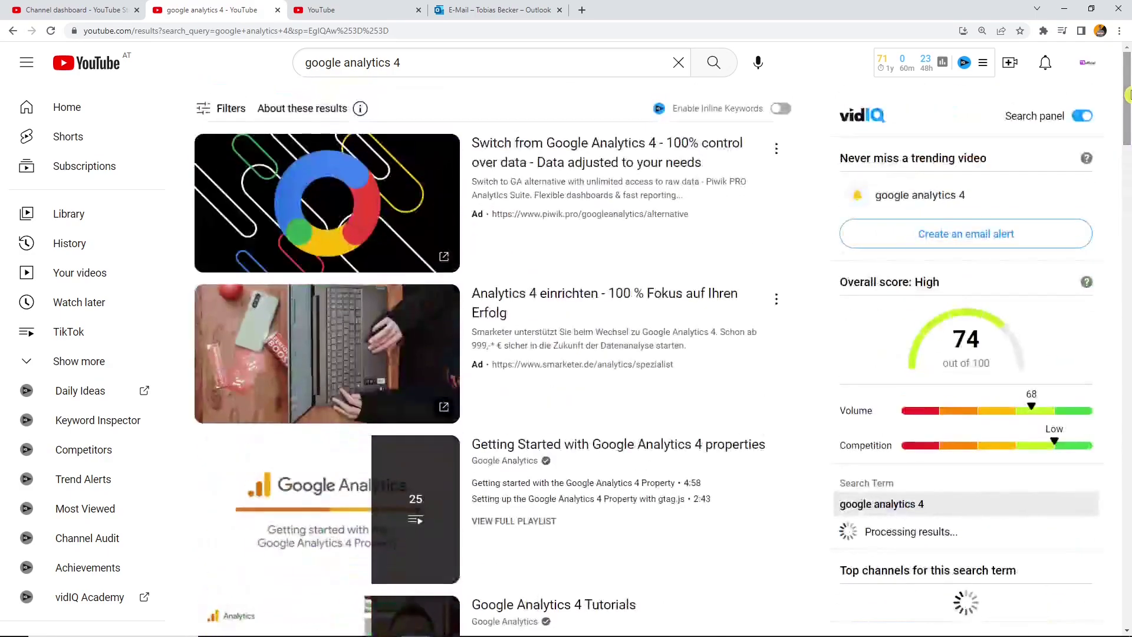
pyautogui.click(1088, 63)
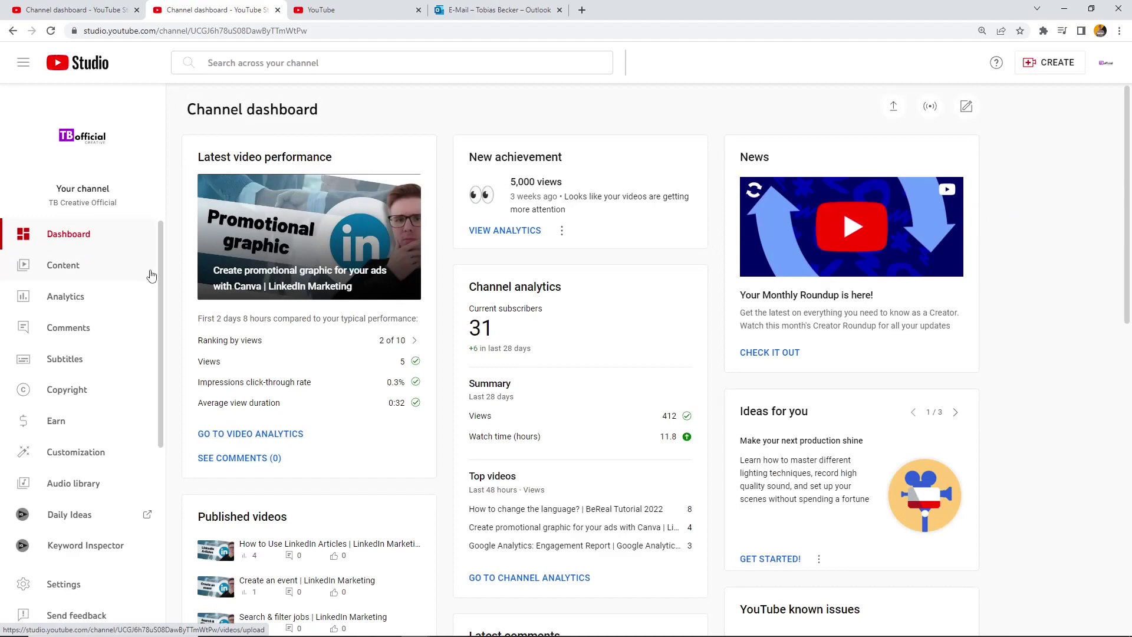
# From Content > Playlists, open the LinkedIn playlist for editing on YouTube
pyautogui.click(150, 276)
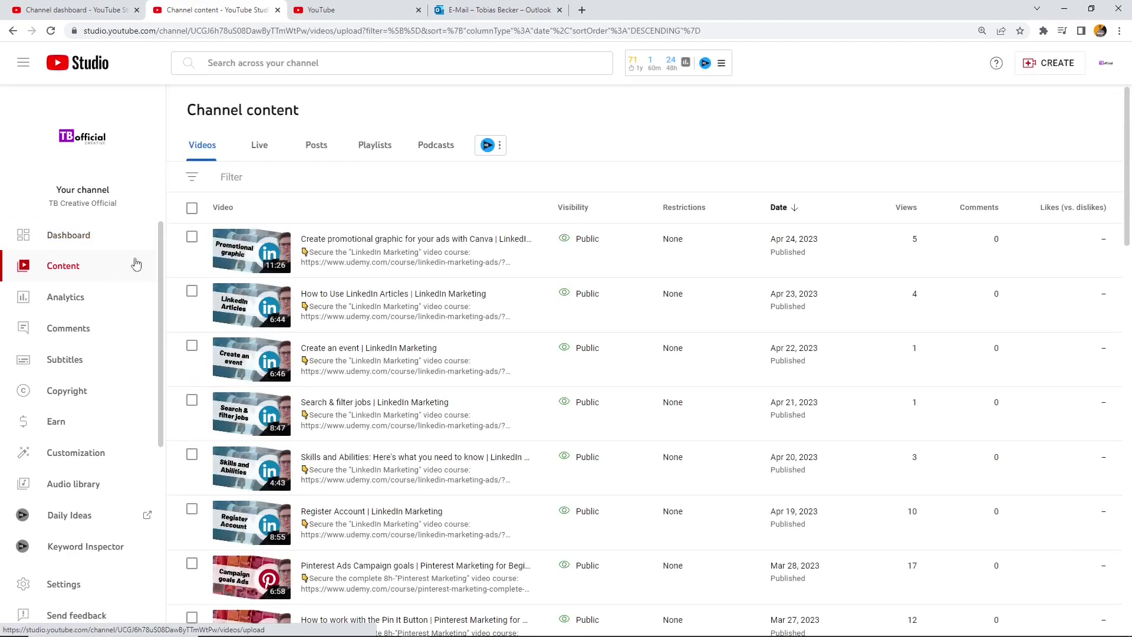
pyautogui.click(386, 153)
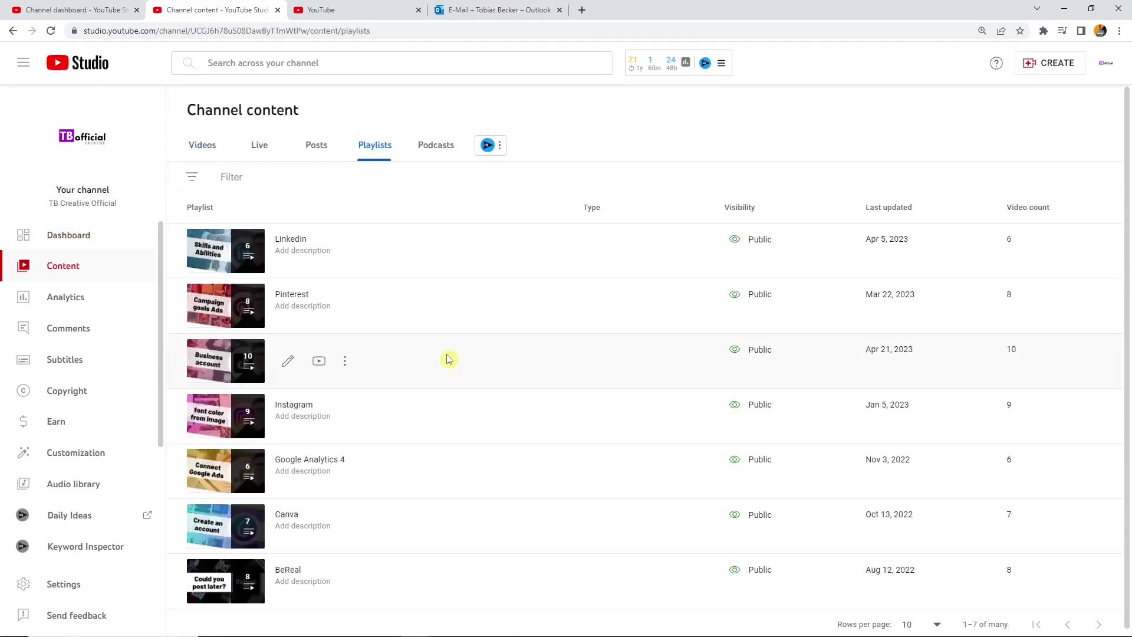
pyautogui.scroll(-1, 725, 447)
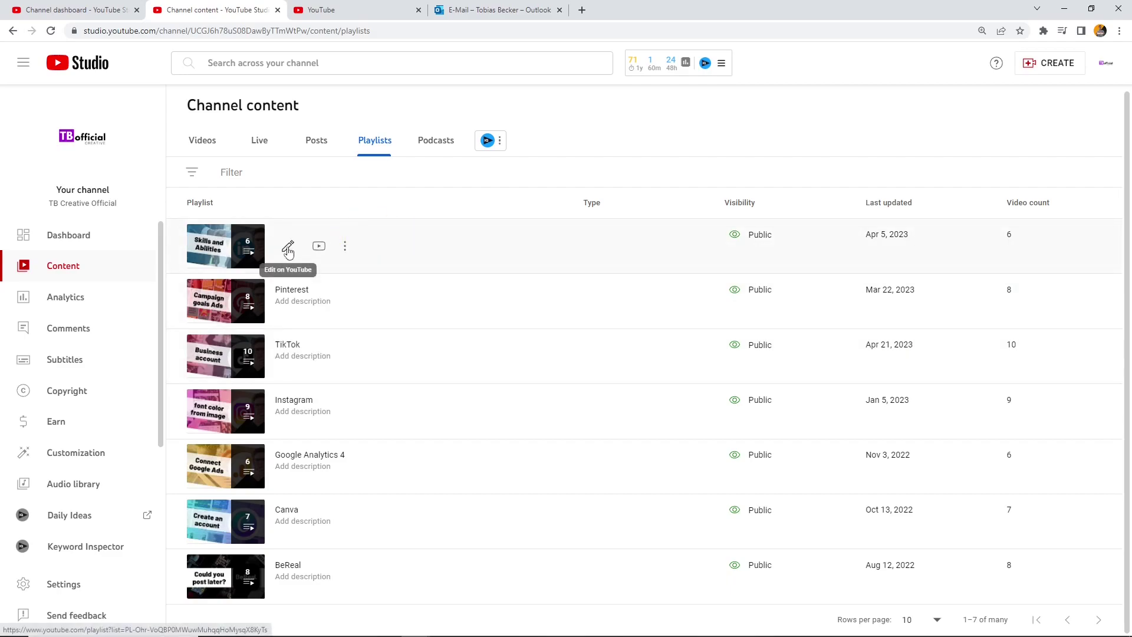
pyautogui.click(289, 250)
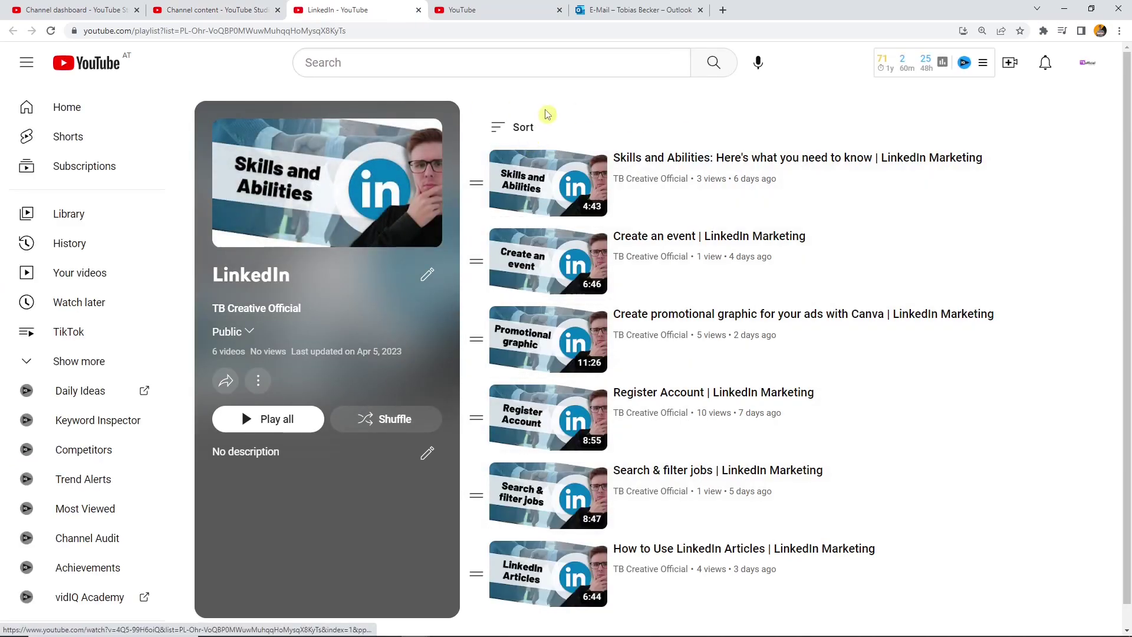
# Drag the 'Create an event' video out and back into second place, then edit the title
pyautogui.moveTo(476, 260)
pyautogui.mouseDown()
pyautogui.moveTo(479, 180)
pyautogui.moveTo(478, 255)
pyautogui.mouseUp()
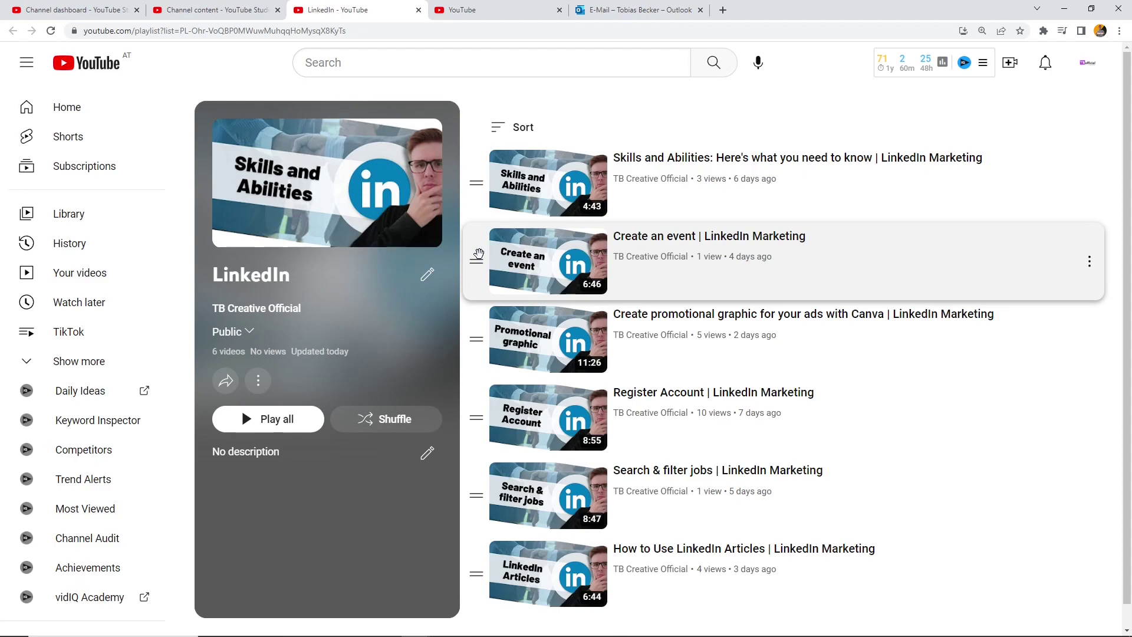
pyautogui.moveTo(479, 253)
pyautogui.mouseDown()
pyautogui.moveTo(479, 184)
pyautogui.moveTo(478, 257)
pyautogui.mouseUp()
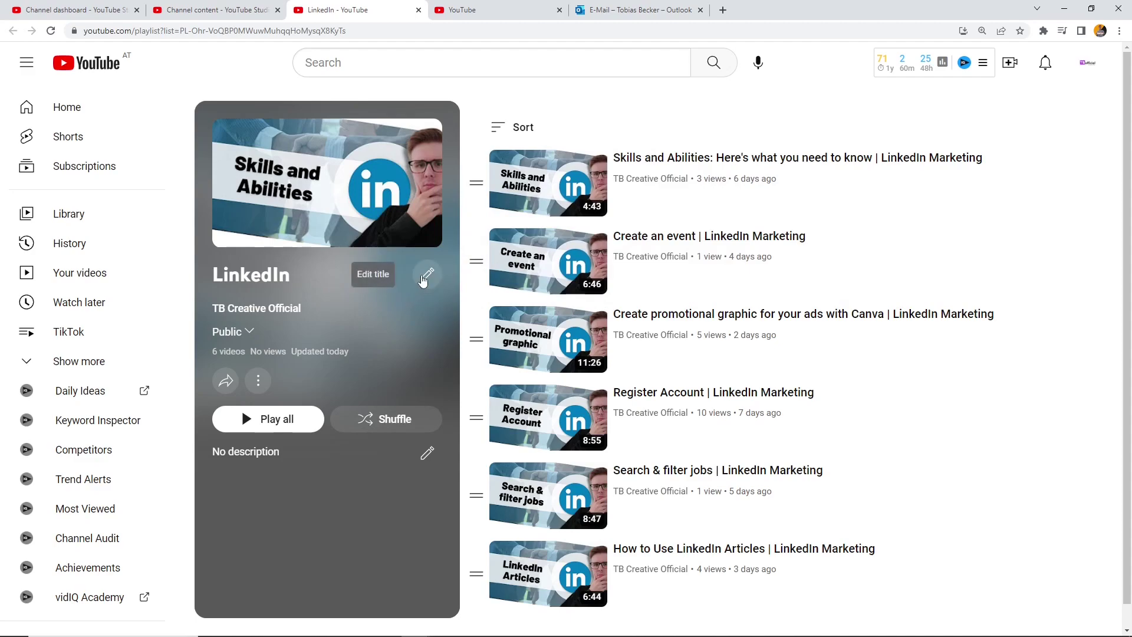
pyautogui.click(423, 278)
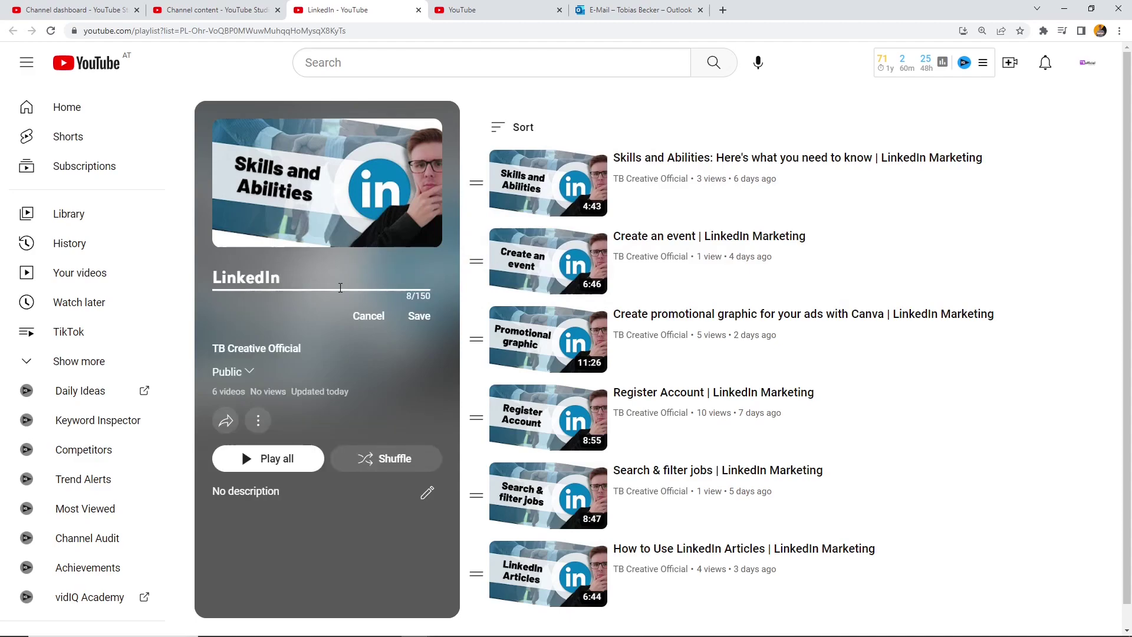
# Type a trial 'Marketing Step…' title, cancel it to keep LinkedIn, and return to YouTube Studio
pyautogui.write('Marketing Step')
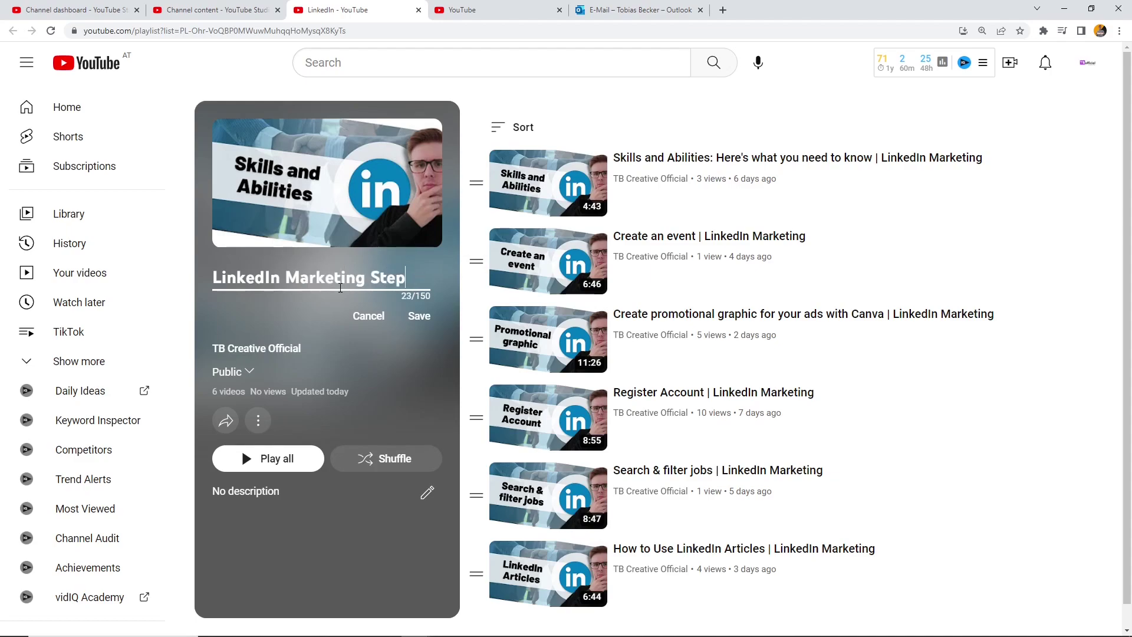
pyautogui.press('BackSpace')
pyautogui.press('BackSpace')
pyautogui.press('BackSpace')
pyautogui.press('BackSpace')
pyautogui.write('2023')
pyautogui.press('BackSpace')
pyautogui.press('BackSpace')
pyautogui.press('BackSpace')
pyautogui.press('BackSpace')
pyautogui.press('BackSpace')
pyautogui.press('BackSpace')
pyautogui.press('BackSpace')
pyautogui.press('BackSpace')
pyautogui.press('BackSpace')
pyautogui.press('BackSpace')
pyautogui.press('BackSpace')
pyautogui.press('BackSpace')
pyautogui.press('BackSpace')
pyautogui.press('BackSpace')
pyautogui.press('BackSpace')
pyautogui.press('BackSpace')
pyautogui.press('BackSpace')
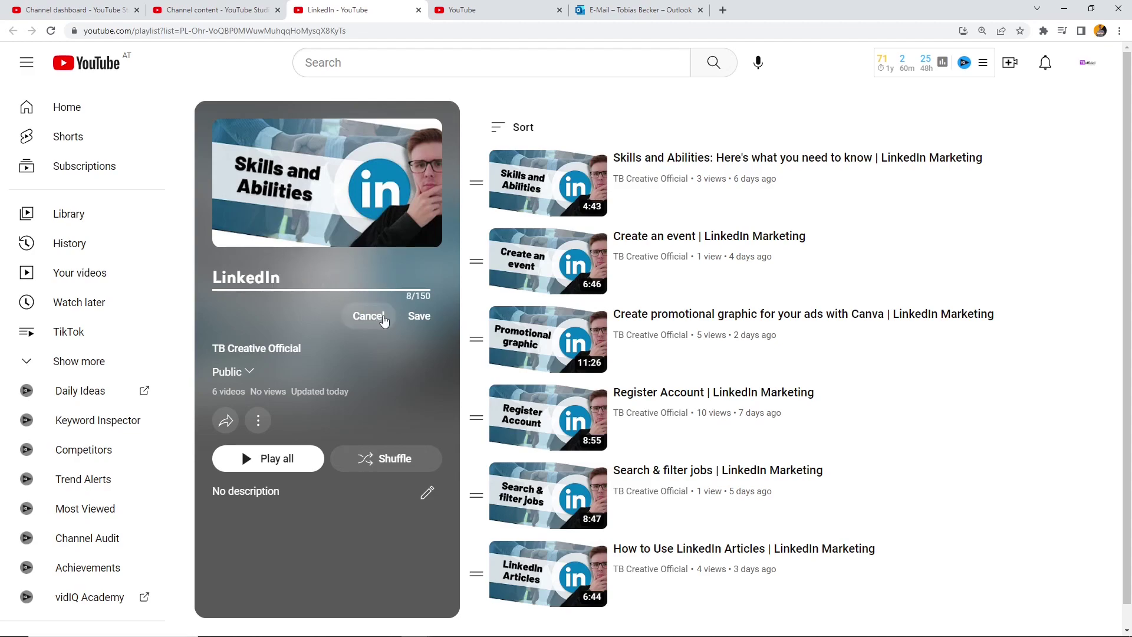
pyautogui.click(413, 318)
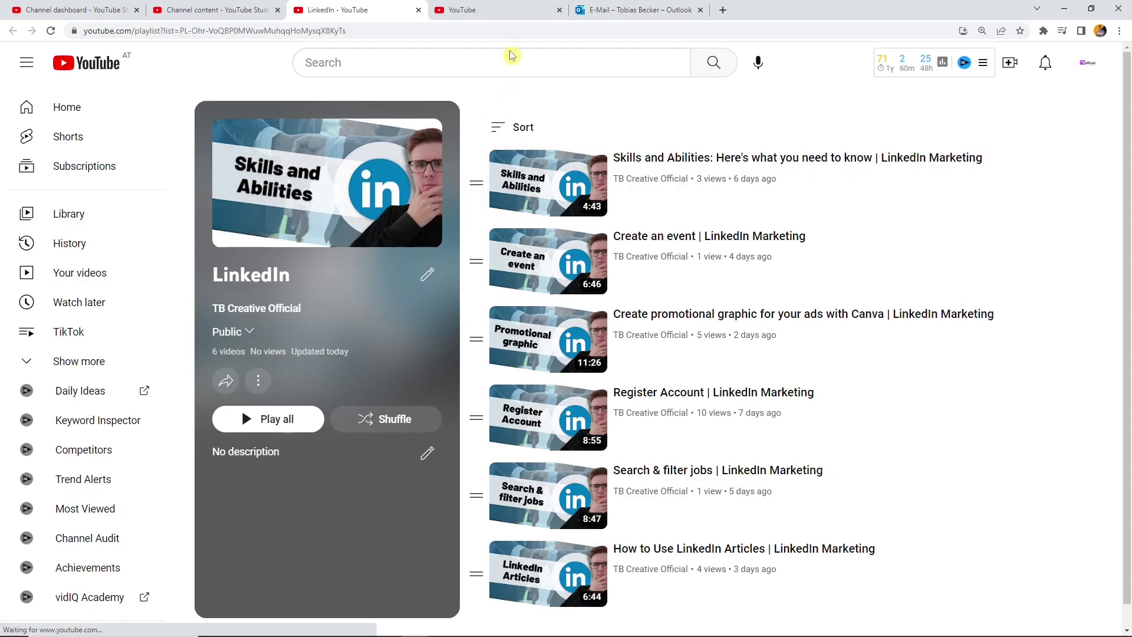
pyautogui.click(224, 10)
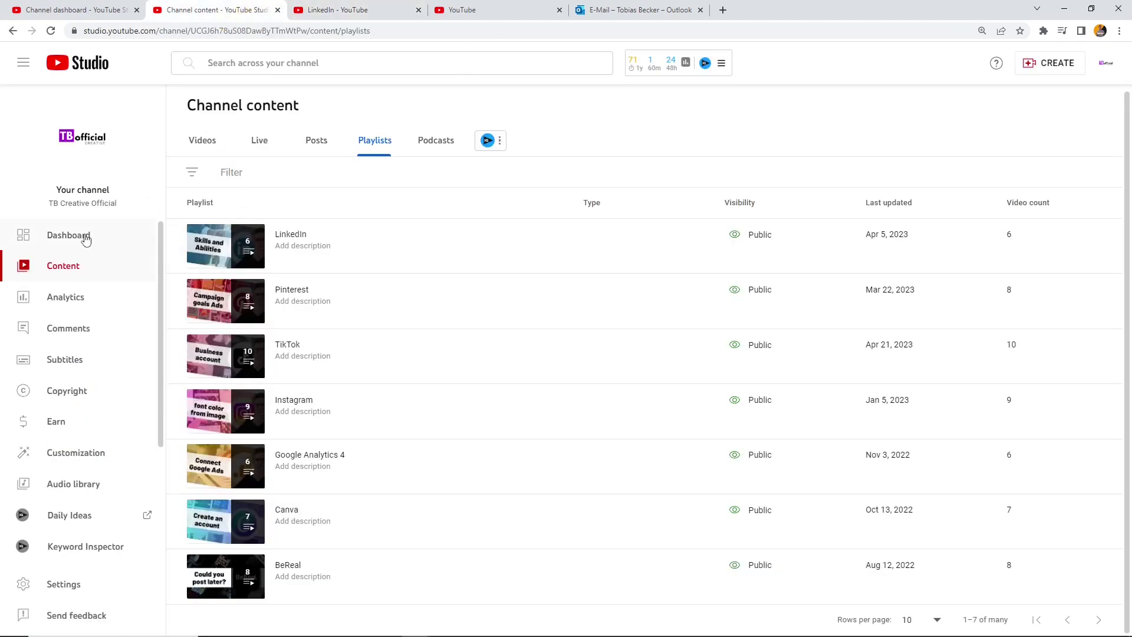
# Visit Your channel homepage, scroll past the banner, then return to the LinkedIn playlist tab
pyautogui.click(1105, 64)
pyautogui.click(1067, 143)
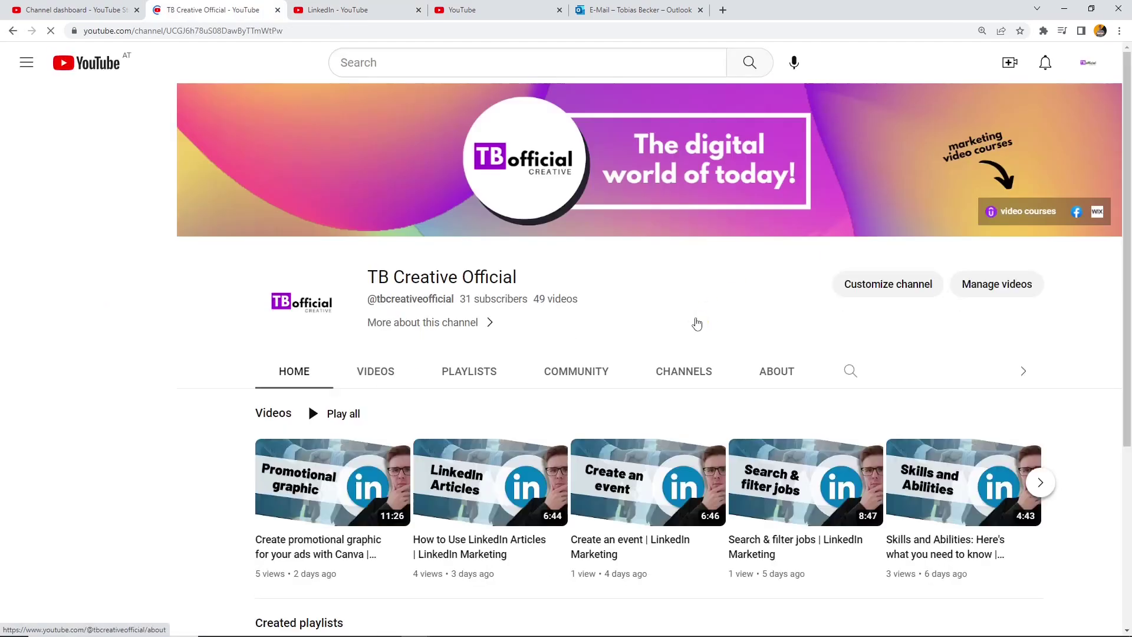
pyautogui.scroll(-3, 661, 322)
pyautogui.scroll(-1, 698, 322)
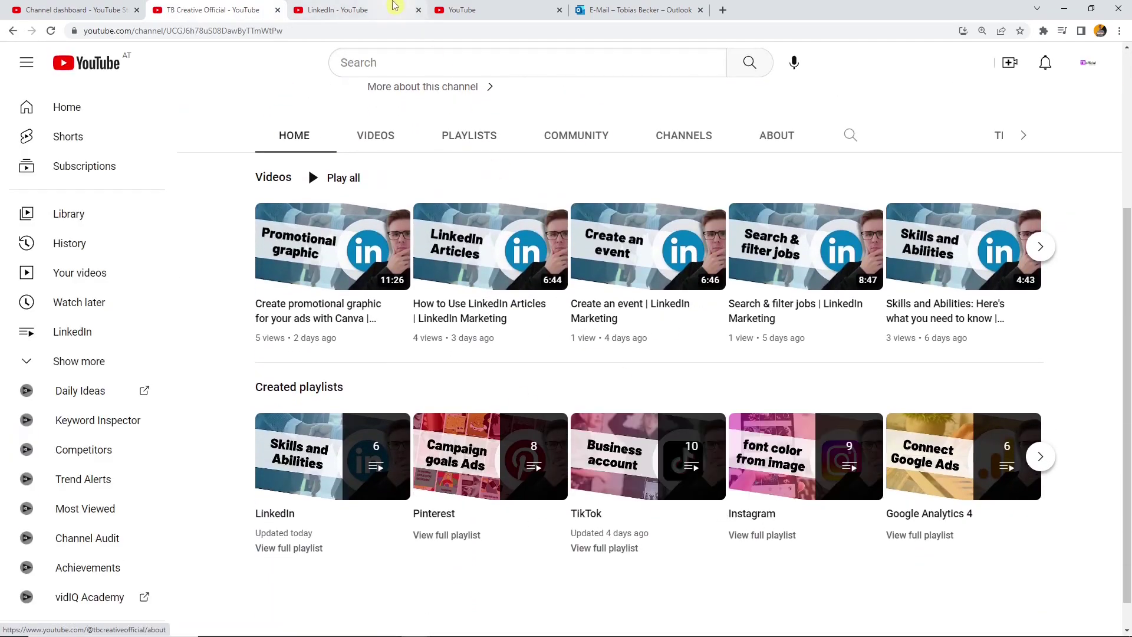
pyautogui.click(392, 12)
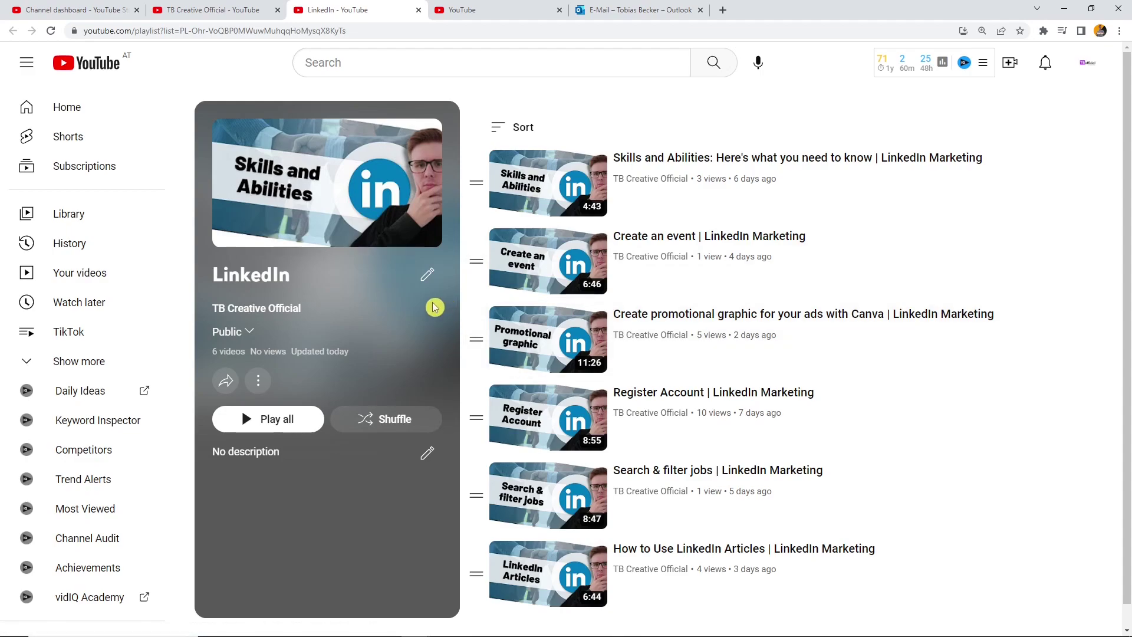
# Start a LinkedIn playlist description, then cancel it so it stays 'No description'
pyautogui.click(426, 453)
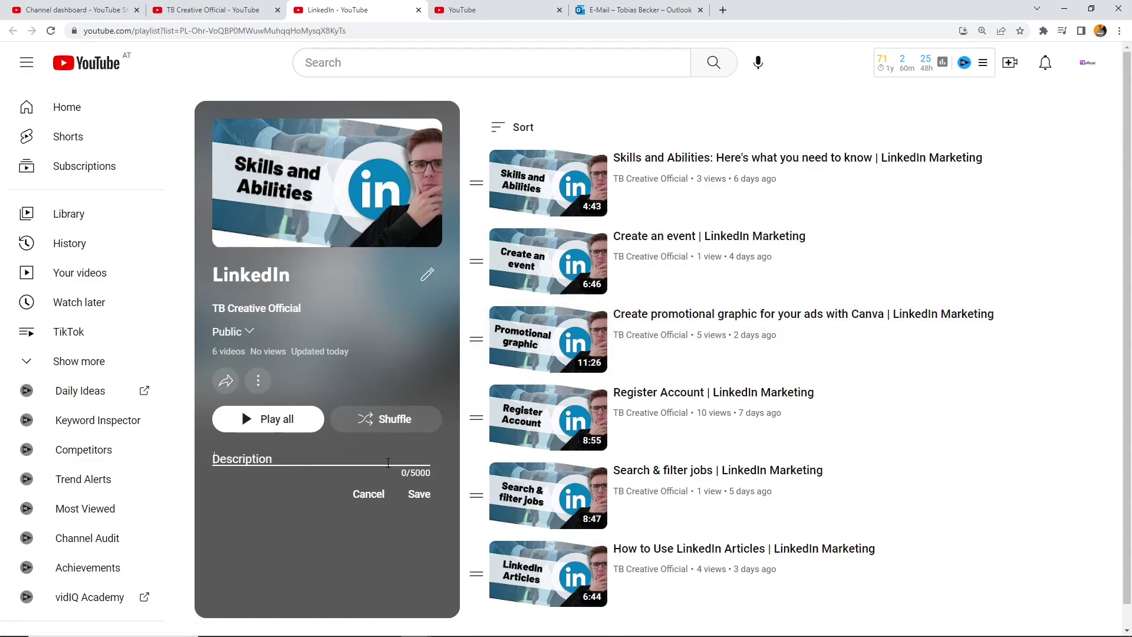
pyautogui.click(397, 472)
pyautogui.click(402, 454)
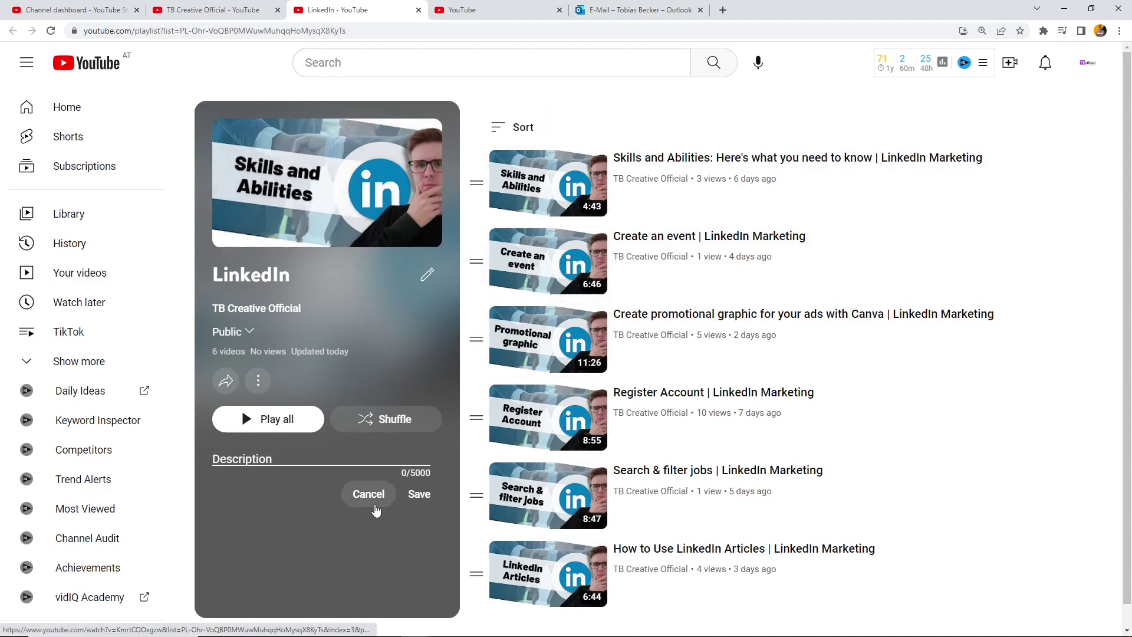
pyautogui.click(375, 506)
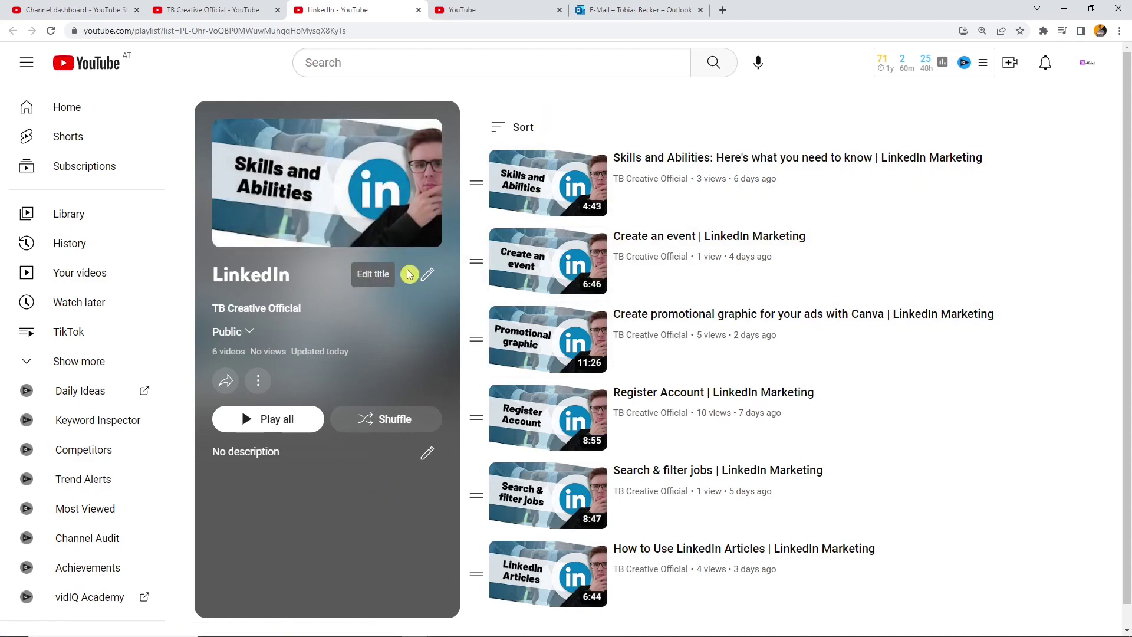
# Cycle through the open browser tabs and open YouTube Studio from the account menu
pyautogui.click(200, 10)
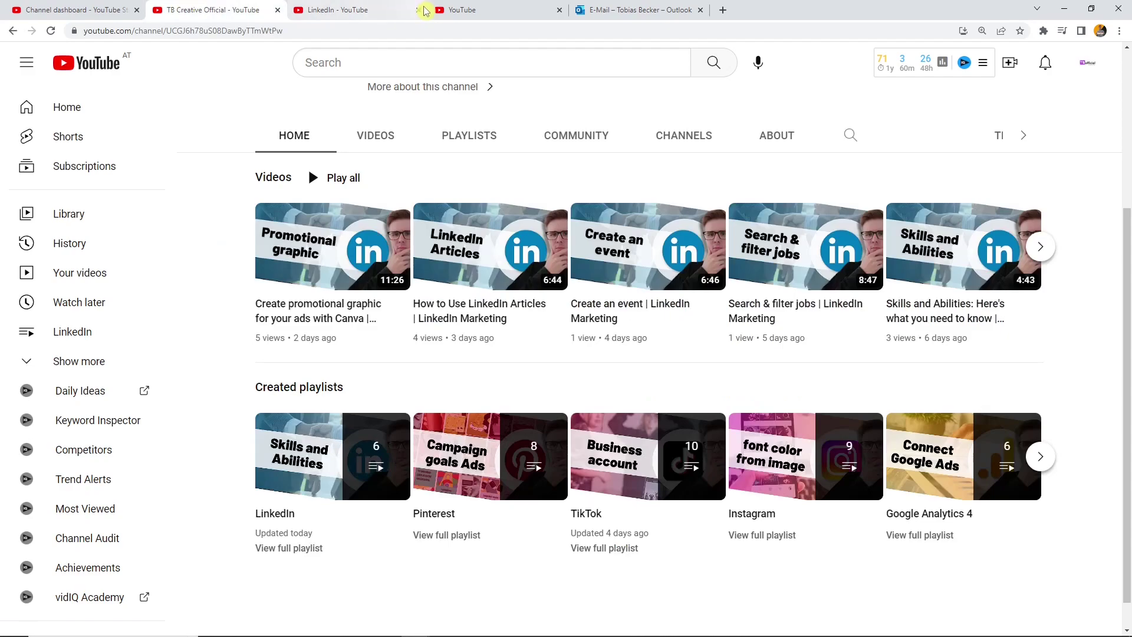
pyautogui.click(448, 10)
pyautogui.click(378, 10)
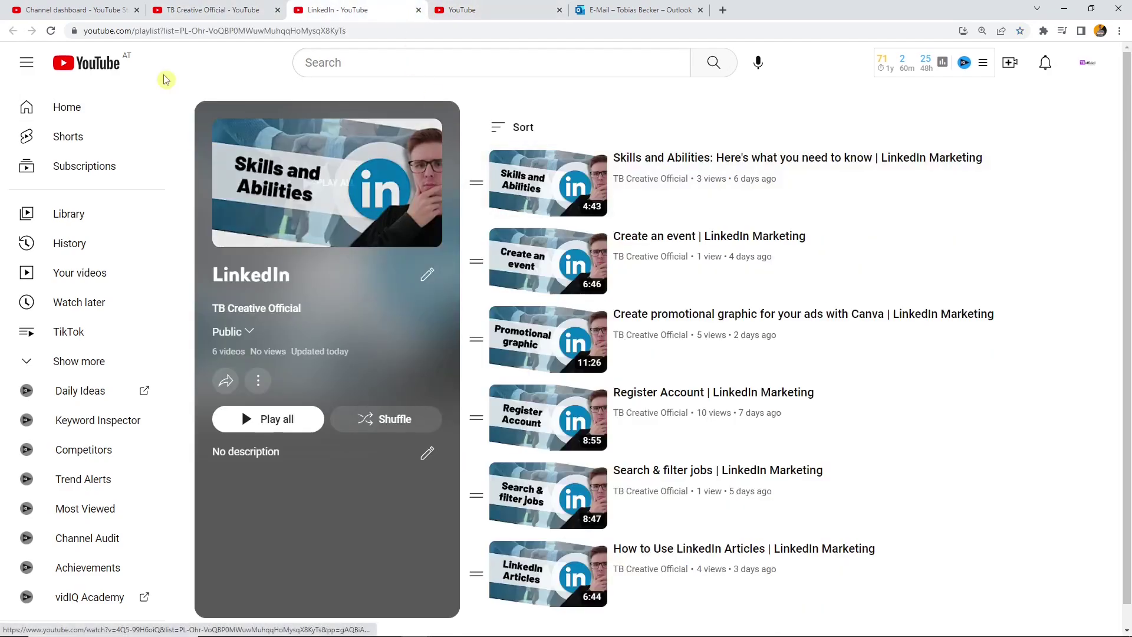
pyautogui.click(1079, 67)
pyautogui.click(955, 204)
pyautogui.hotkey('ctrl', 'shift', 'Tab')
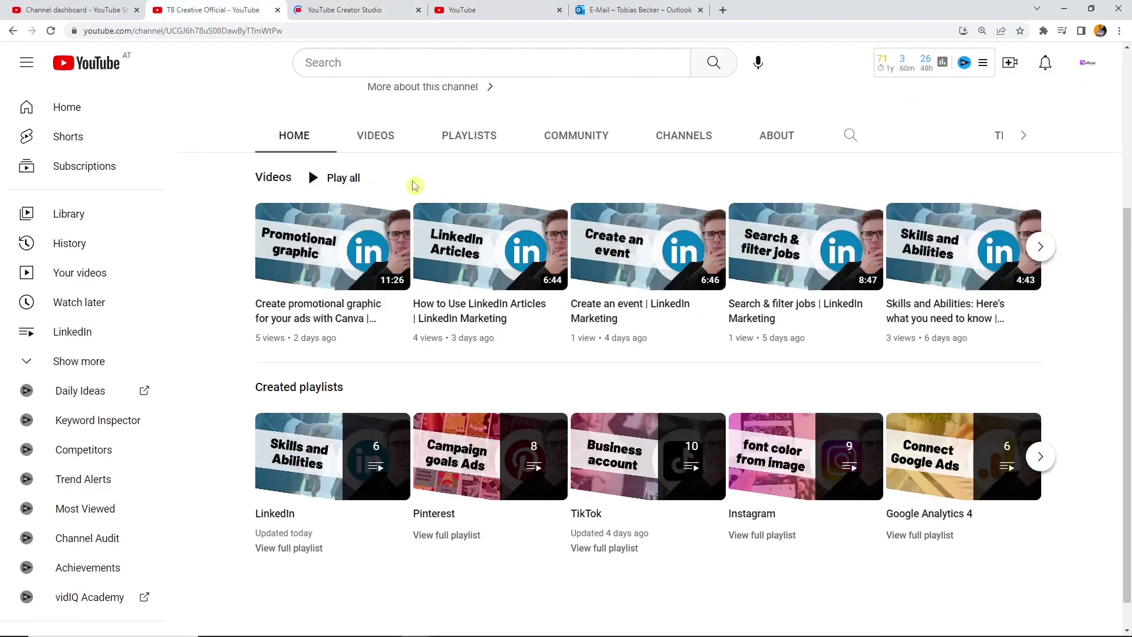
pyautogui.hotkey('ctrl', 'Tab')
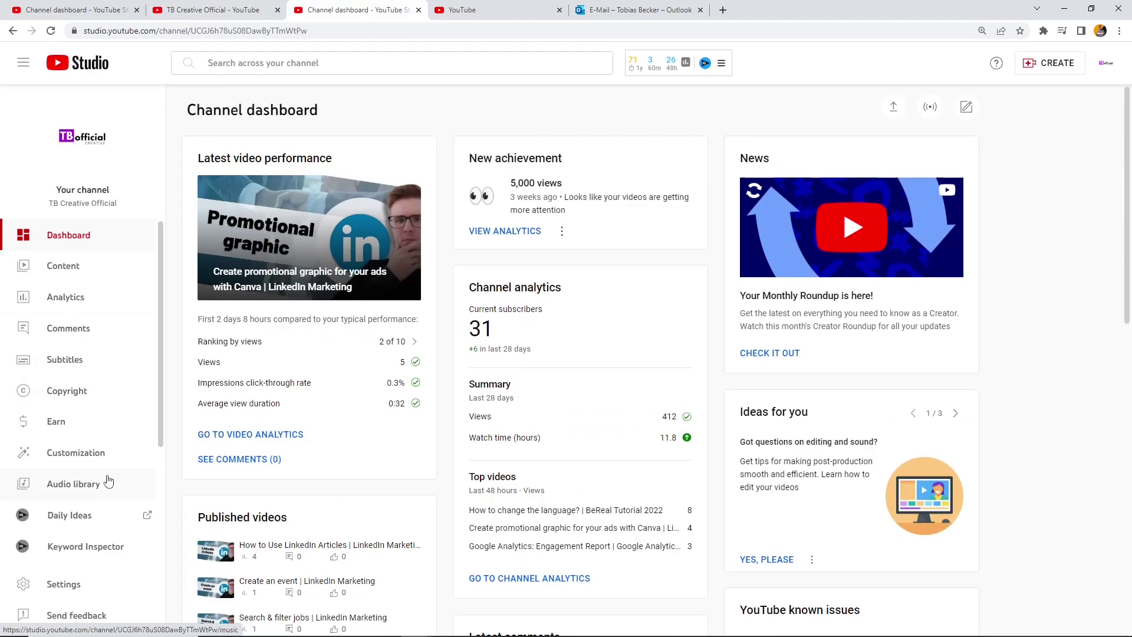
# In Customization layout, open the Add section list, compare with the live homepage, and reopen it
pyautogui.click(96, 456)
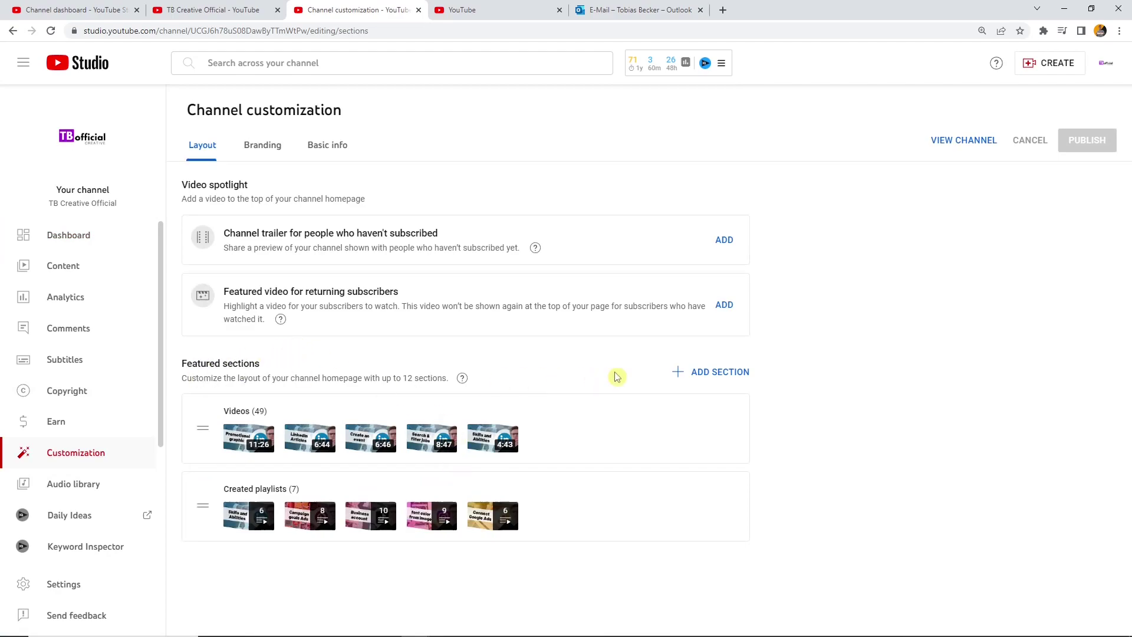
pyautogui.click(681, 378)
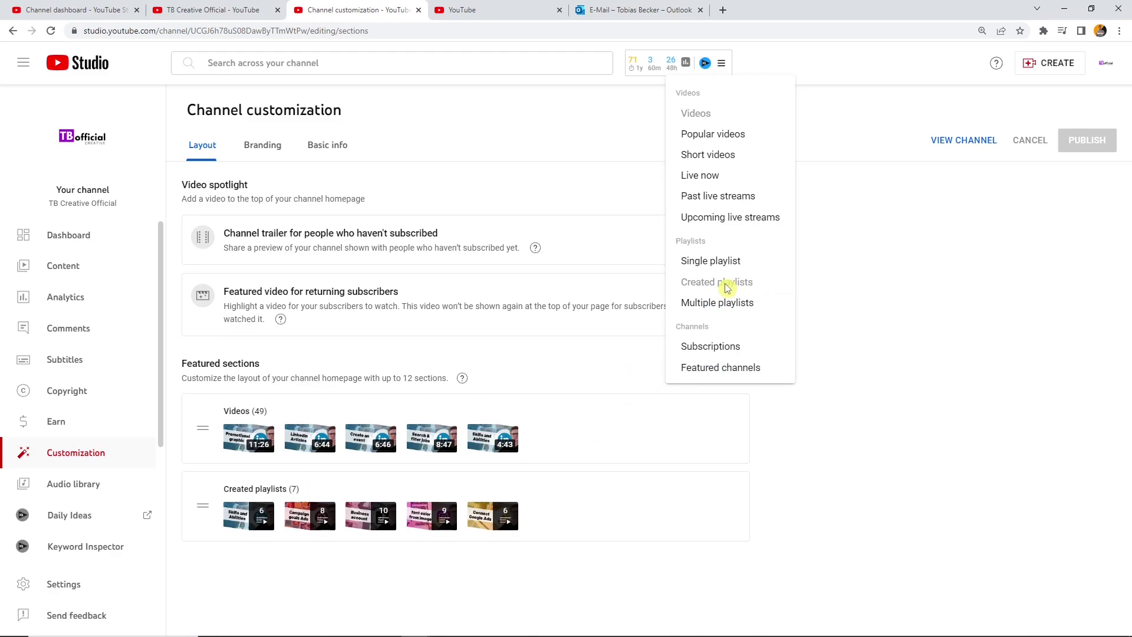
pyautogui.click(285, 543)
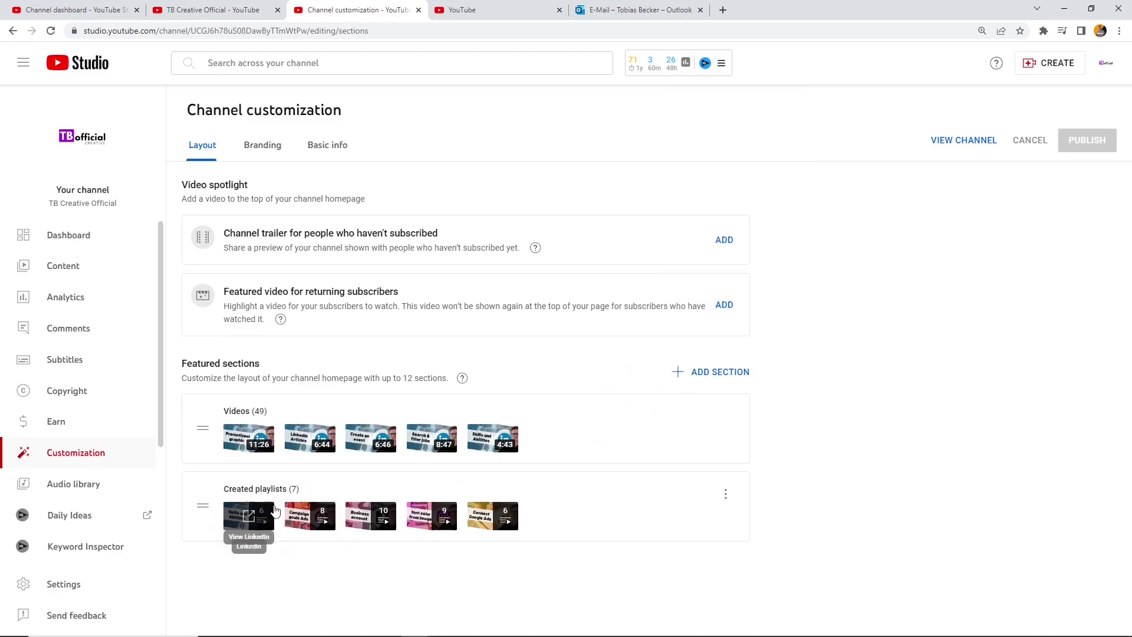
pyautogui.hotkey('ctrl', 'shift', 'Tab')
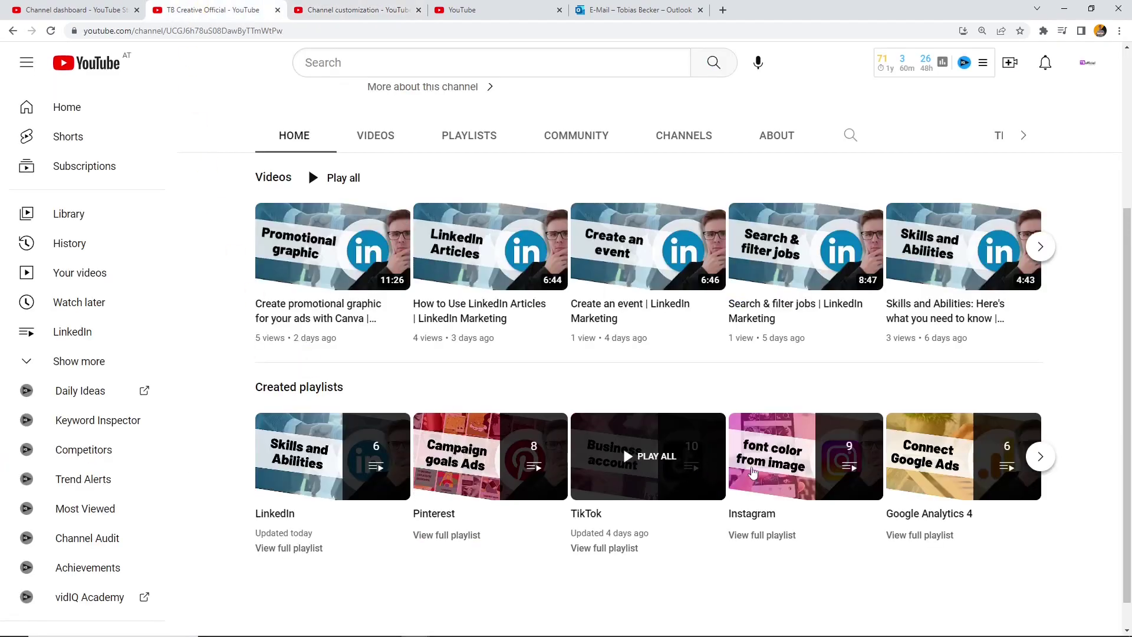
pyautogui.click(389, 10)
pyautogui.click(721, 383)
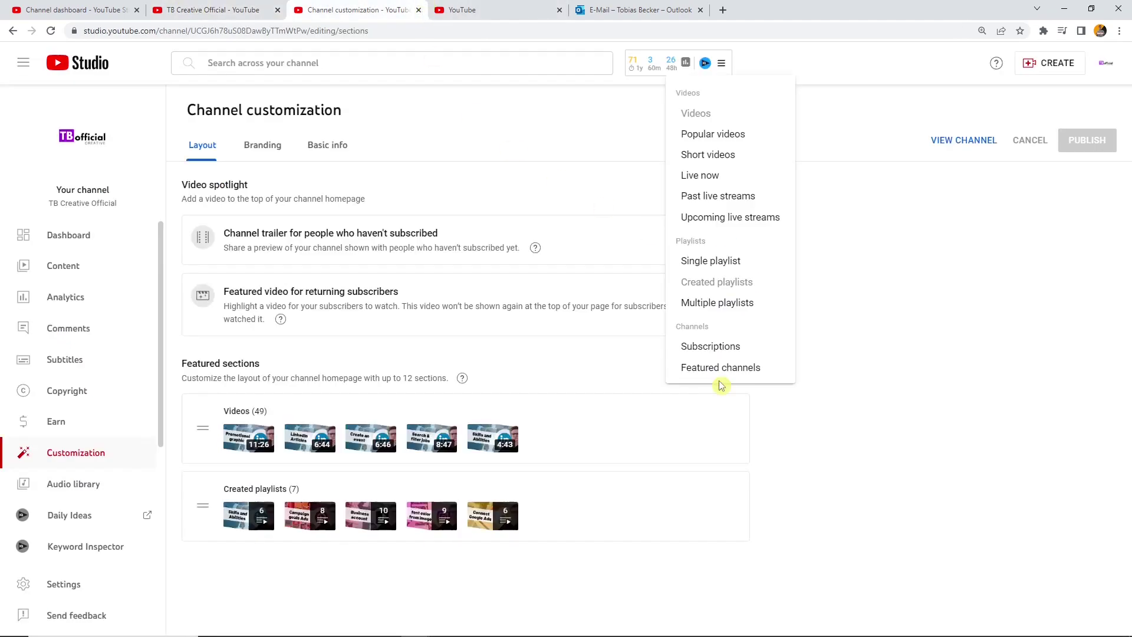
# Add a Single playlist section showing the LinkedIn playlist and publish the layout
pyautogui.click(753, 270)
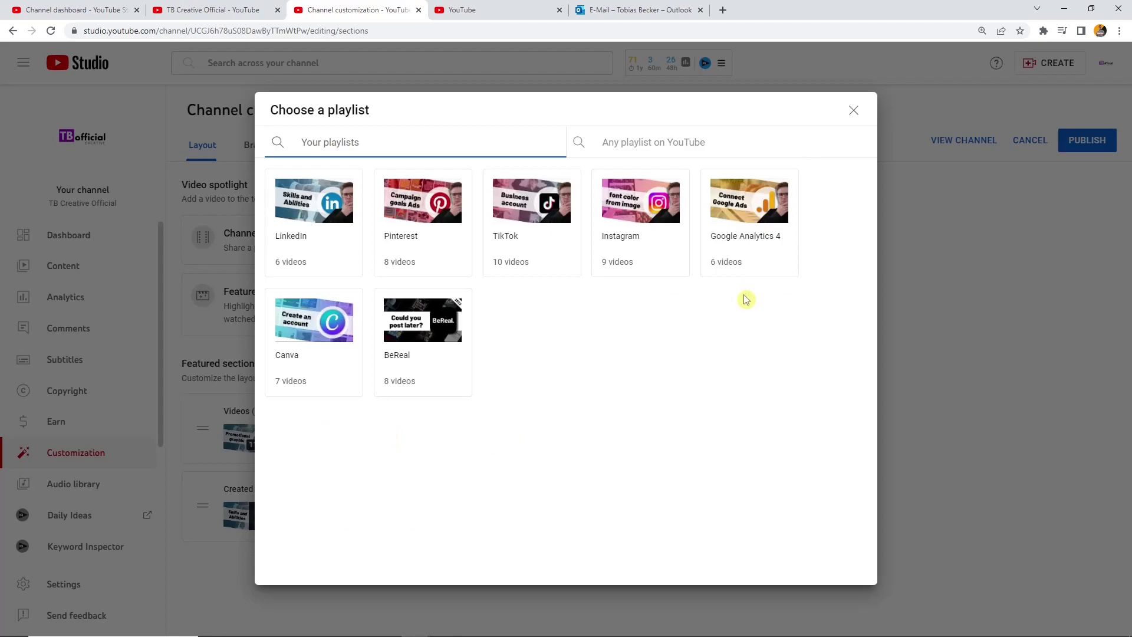
pyautogui.click(335, 242)
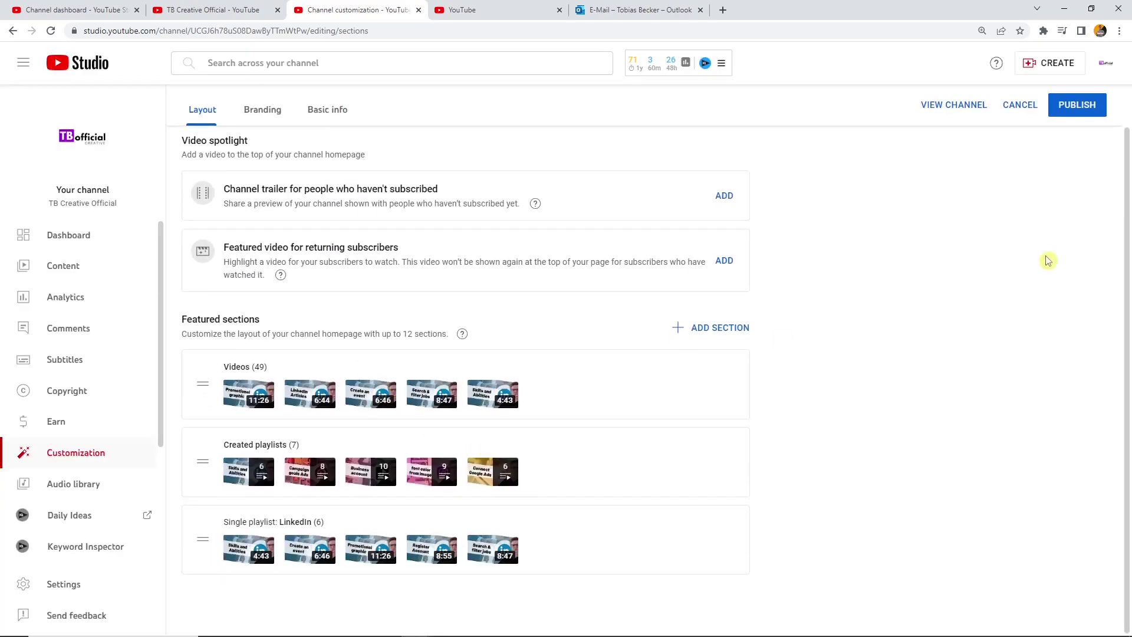
pyautogui.click(1063, 105)
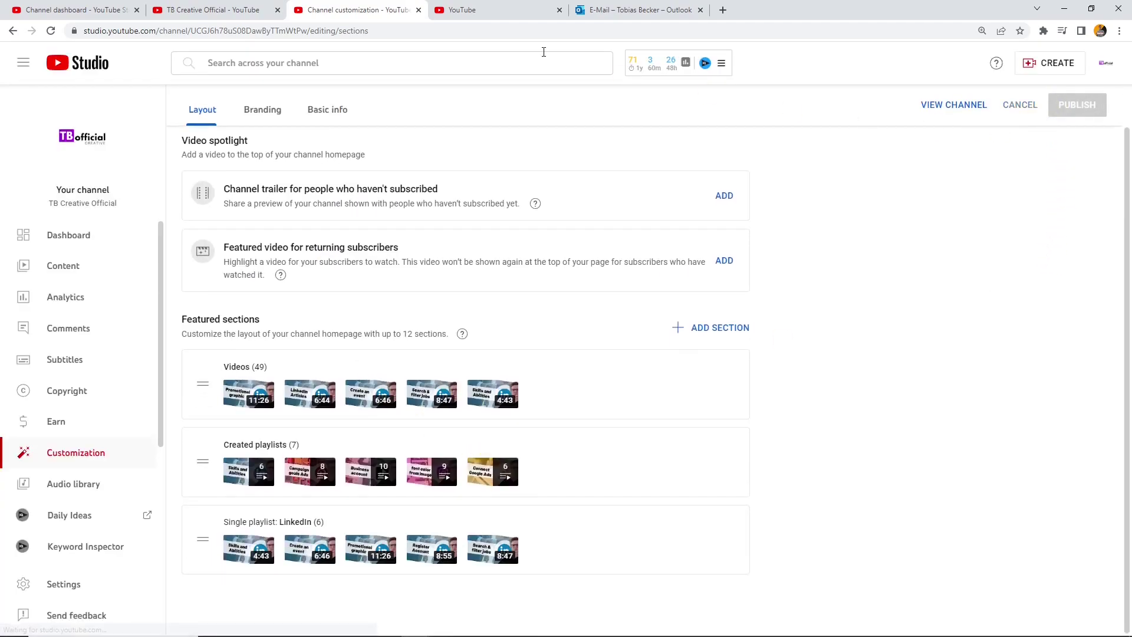
# Reload the live channel page to confirm the LinkedIn section appears beneath Created playlists
pyautogui.click(244, 6)
pyautogui.press('F5')
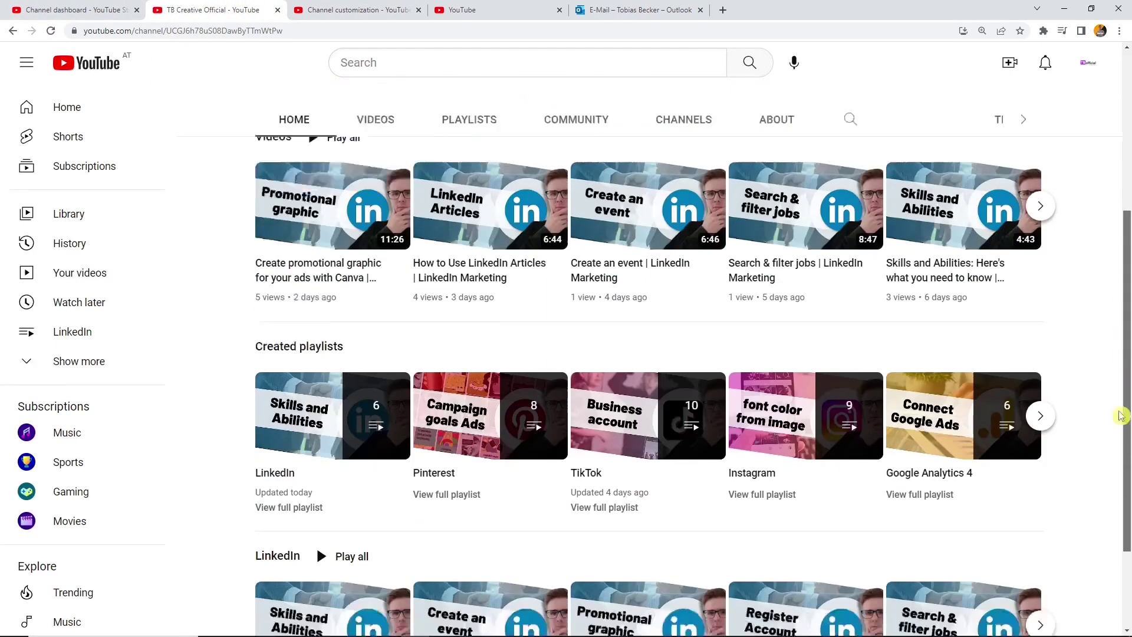
pyautogui.scroll(-2, 1120, 416)
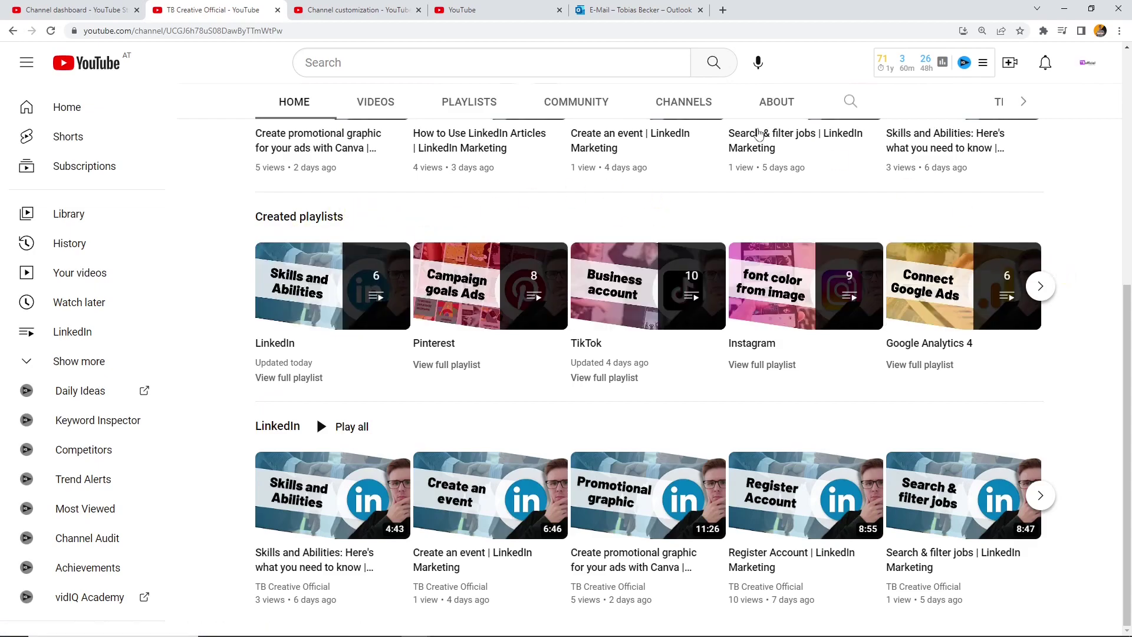
# Remove the LinkedIn section from the homepage layout
pyautogui.hotkey('ctrl', 'Tab')
pyautogui.click(725, 527)
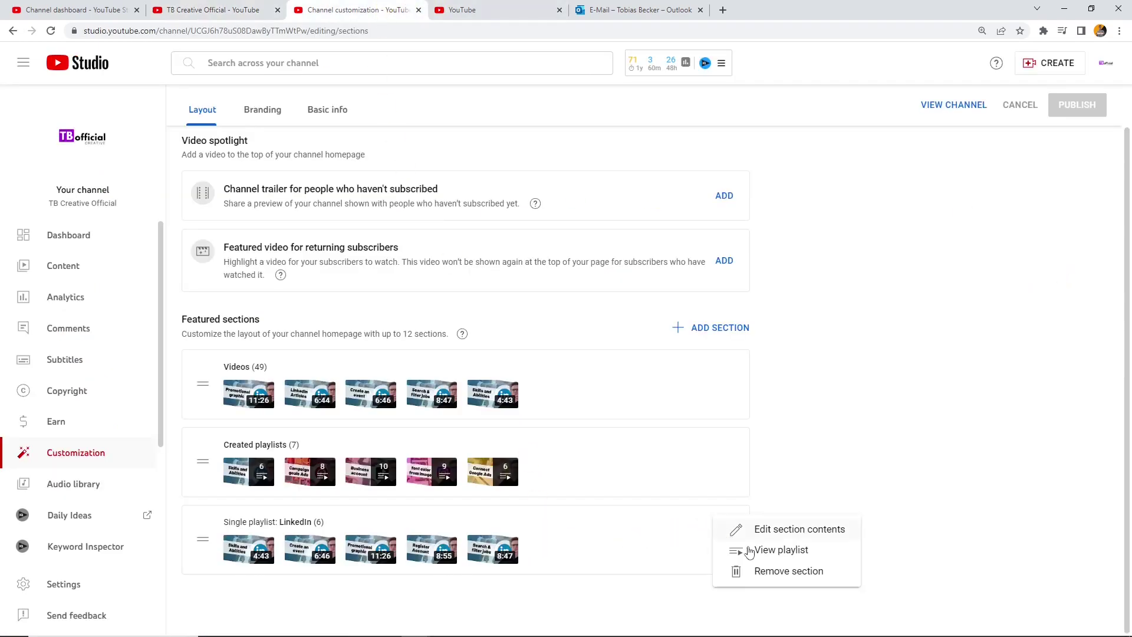
pyautogui.click(731, 570)
# Add a Popular videos section above Created playlists and publish the layout
pyautogui.click(729, 373)
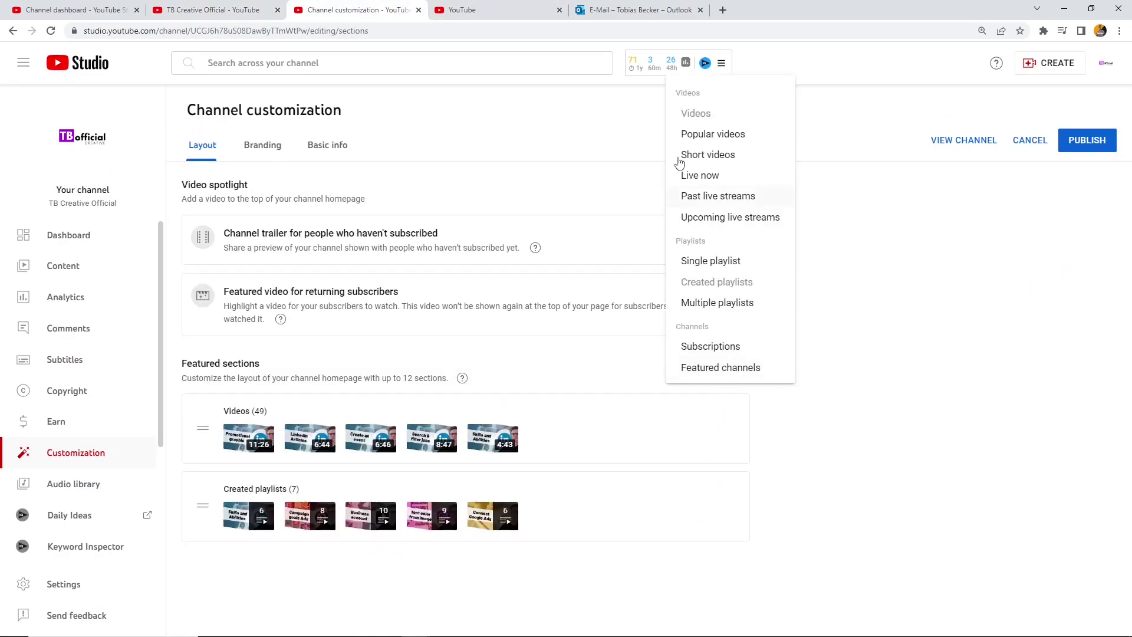
pyautogui.click(724, 133)
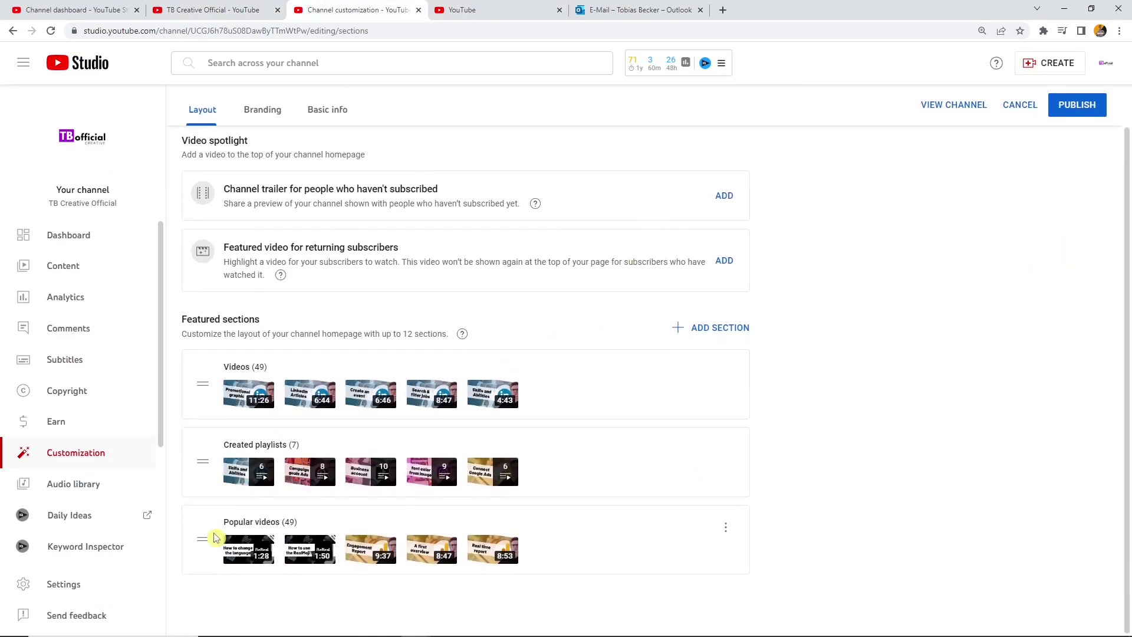
pyautogui.moveTo(215, 539); pyautogui.dragTo(218, 461)
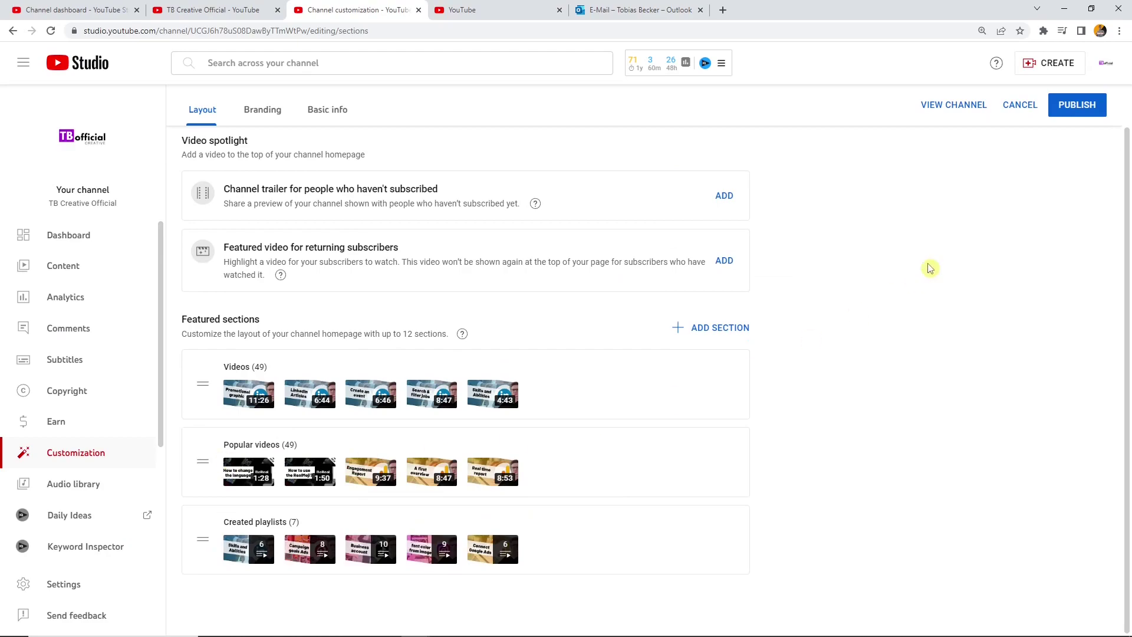
pyautogui.click(1060, 113)
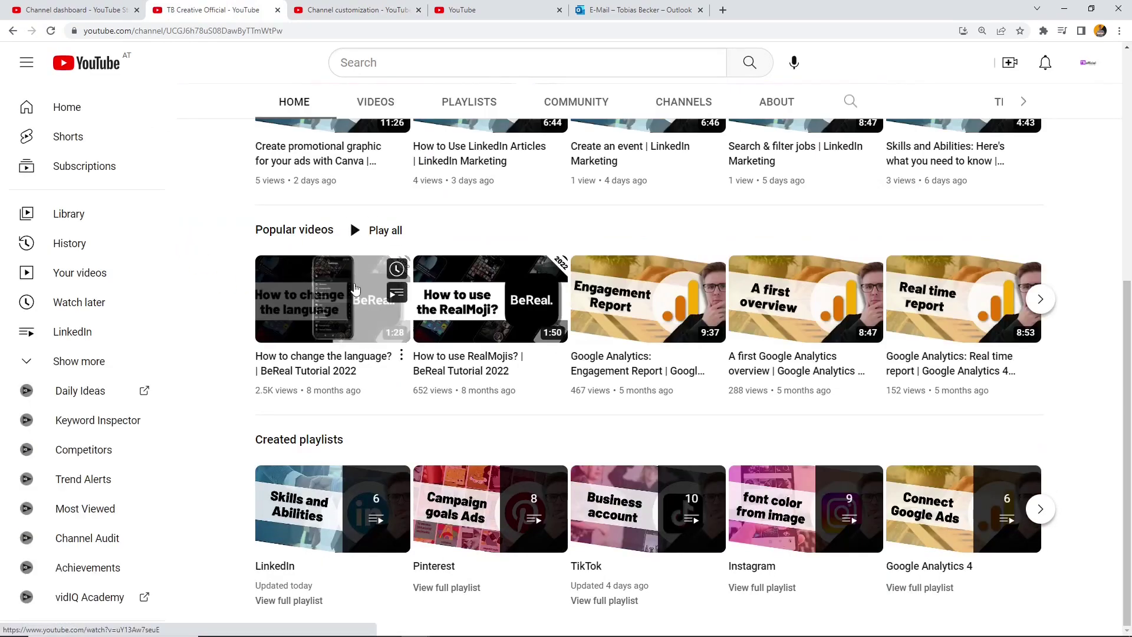
# Search YouTube for 'finanzfluss' using the search suggestion
pyautogui.scroll(6, 356, 289)
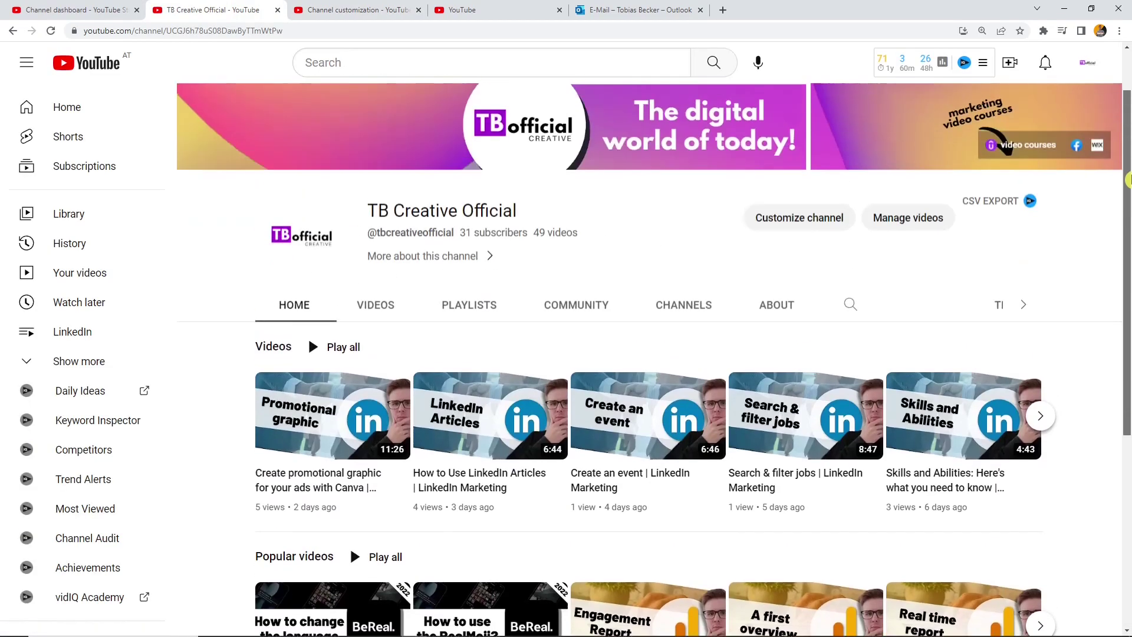
pyautogui.click(575, 56)
pyautogui.write('finan')
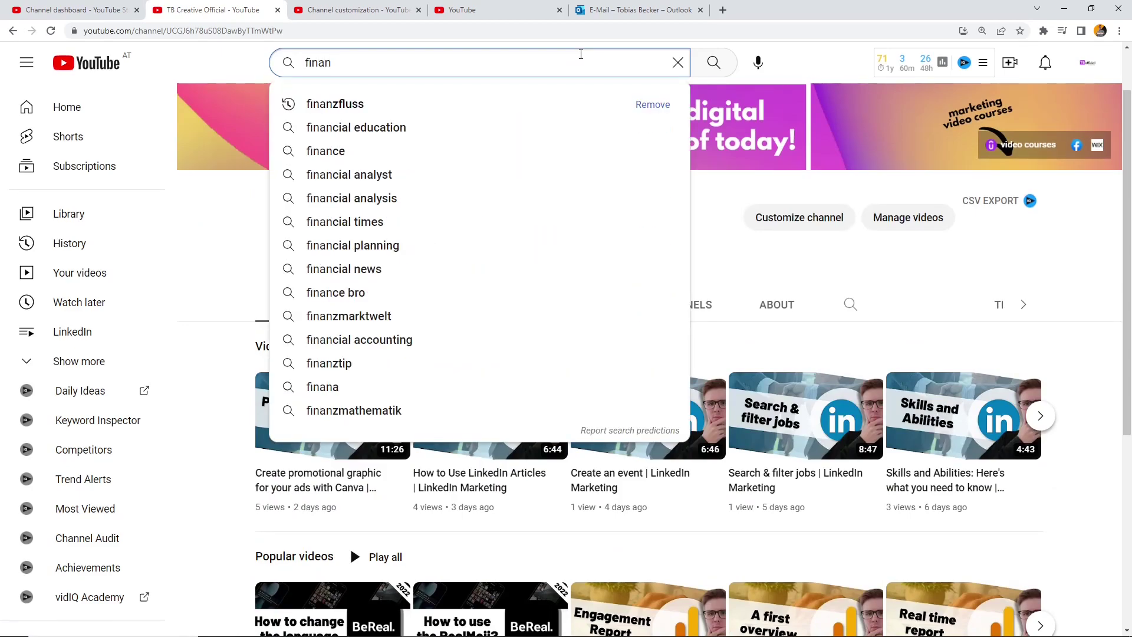
pyautogui.press('Down')
pyautogui.press('Return')
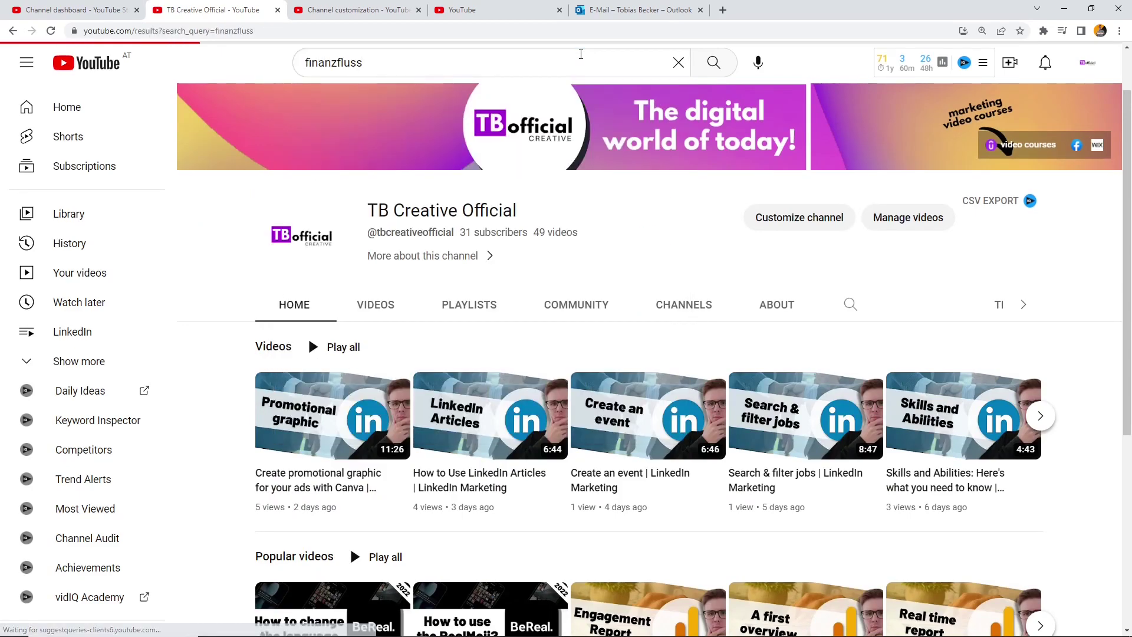
# Open the Finanzfluss channel from the results and go to its Home tab
pyautogui.click(384, 336)
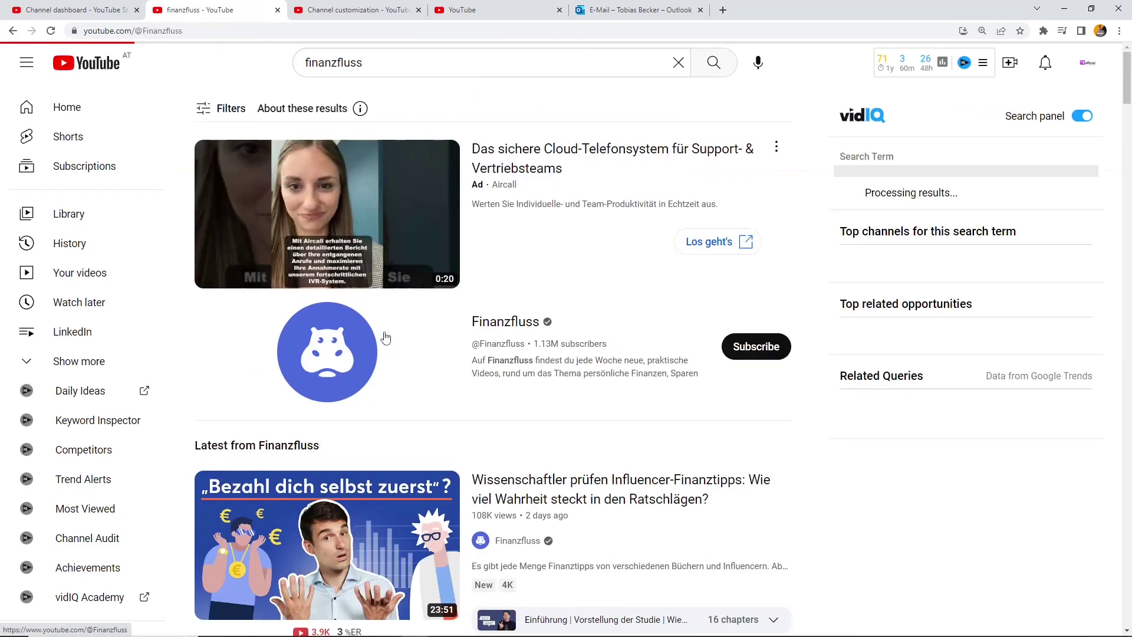
pyautogui.click(387, 381)
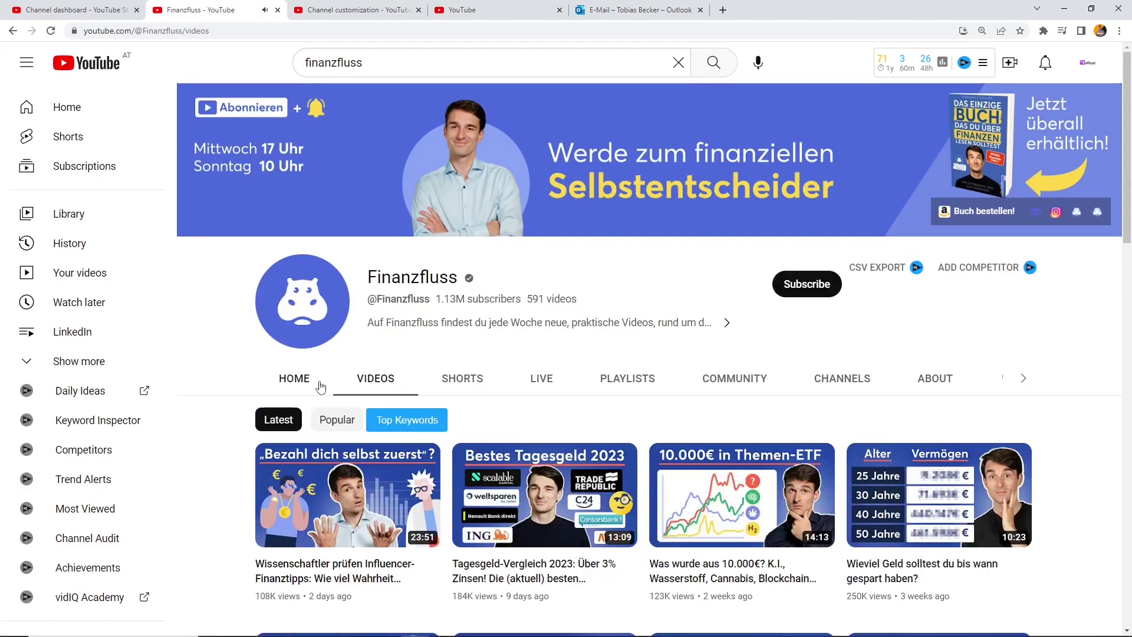
pyautogui.click(316, 384)
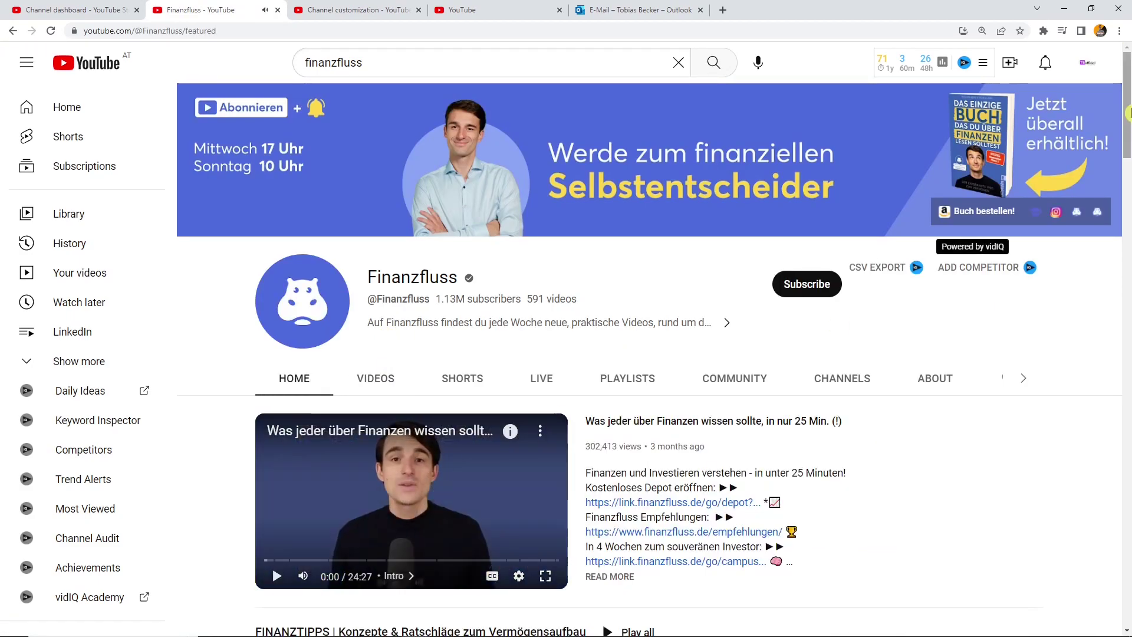
pyautogui.moveTo(1122, 109); pyautogui.dragTo(1127, 169)
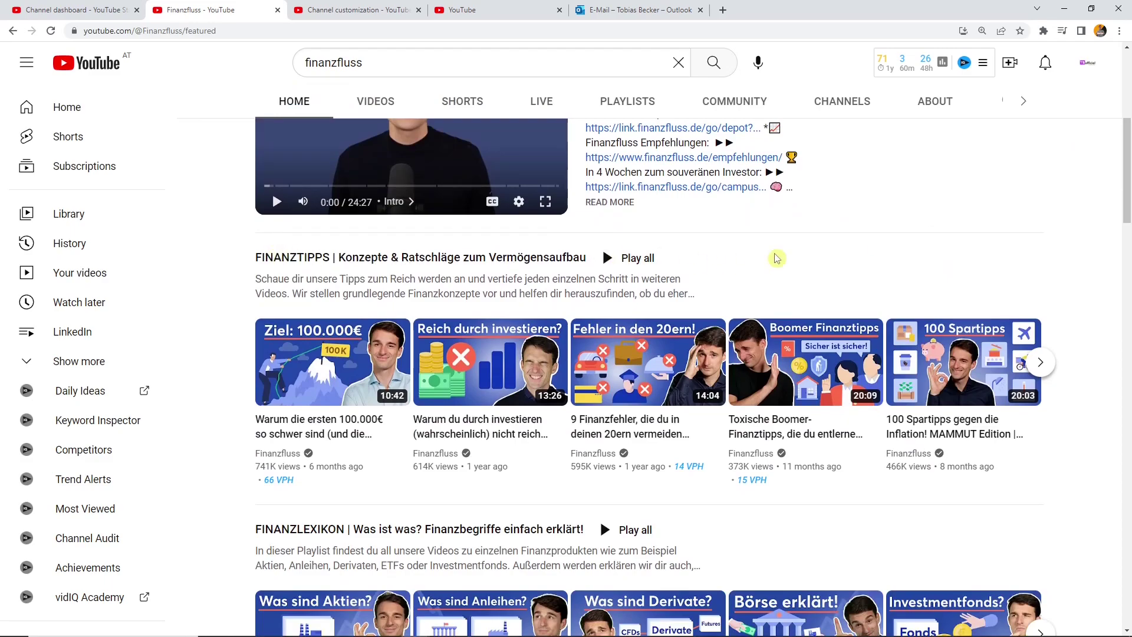
pyautogui.scroll(-4, 776, 259)
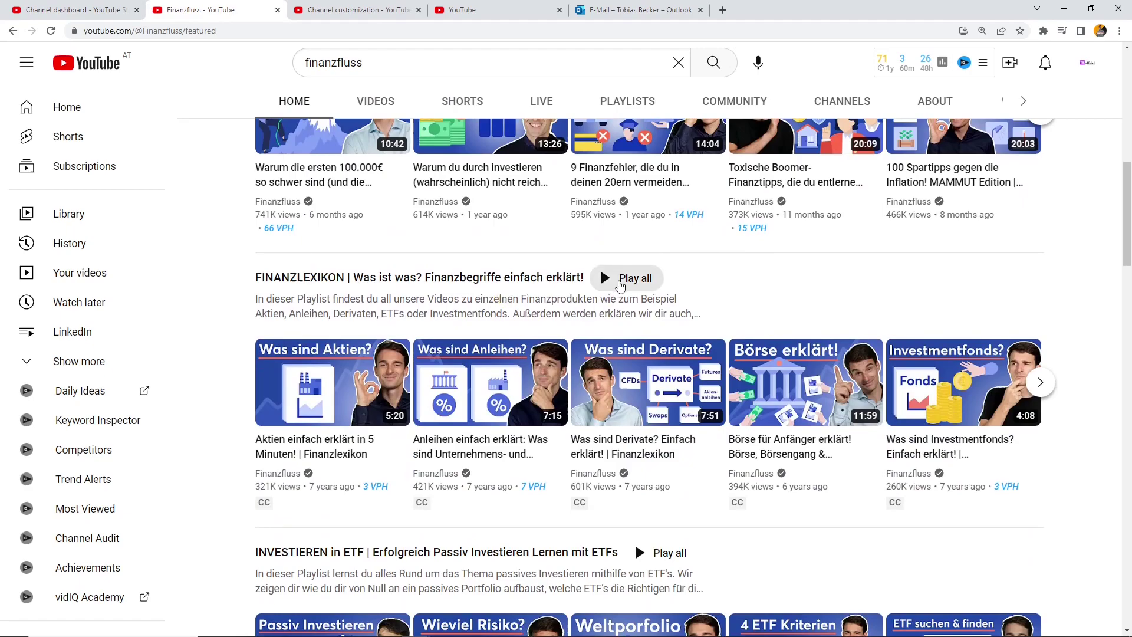
pyautogui.scroll(-5, 649, 271)
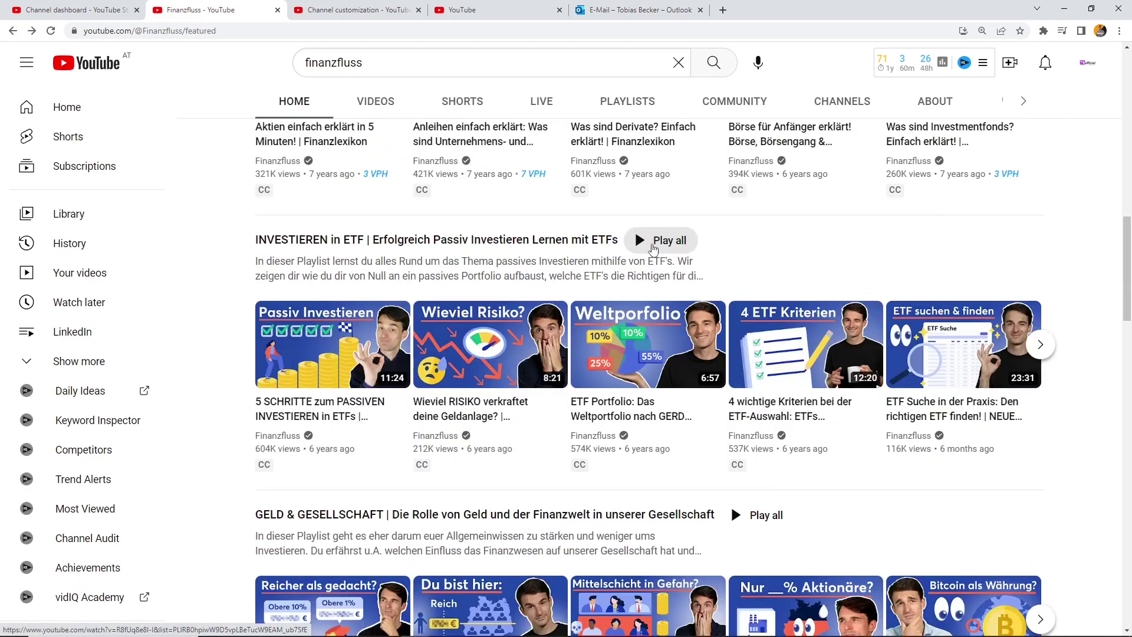
pyautogui.moveTo(1128, 310); pyautogui.dragTo(1128, 228)
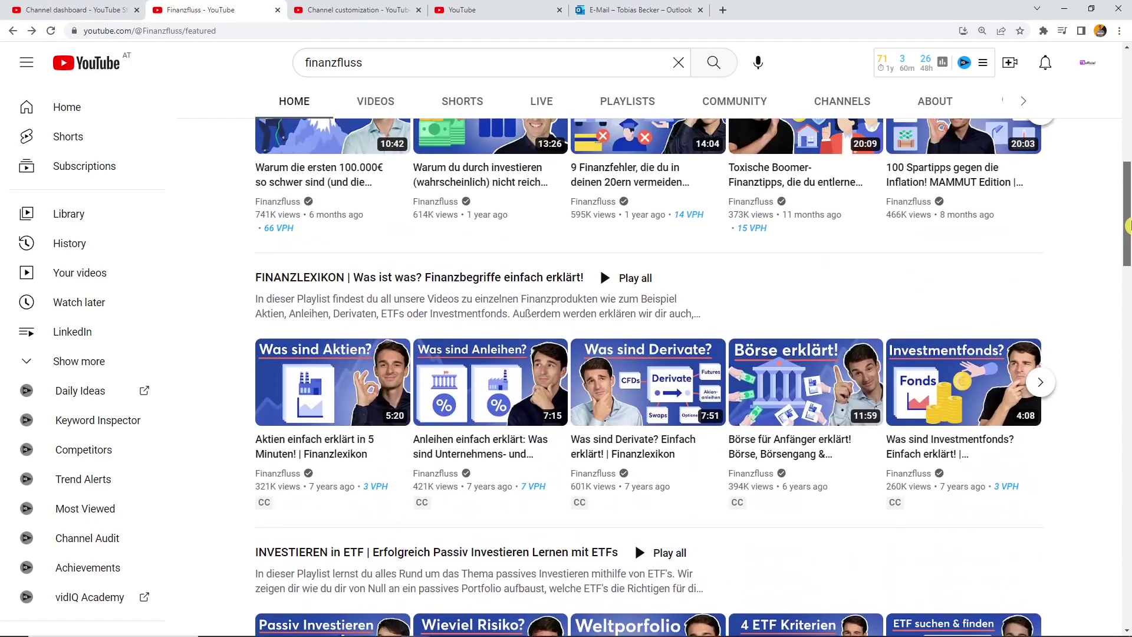
pyautogui.scroll(4, 1127, 228)
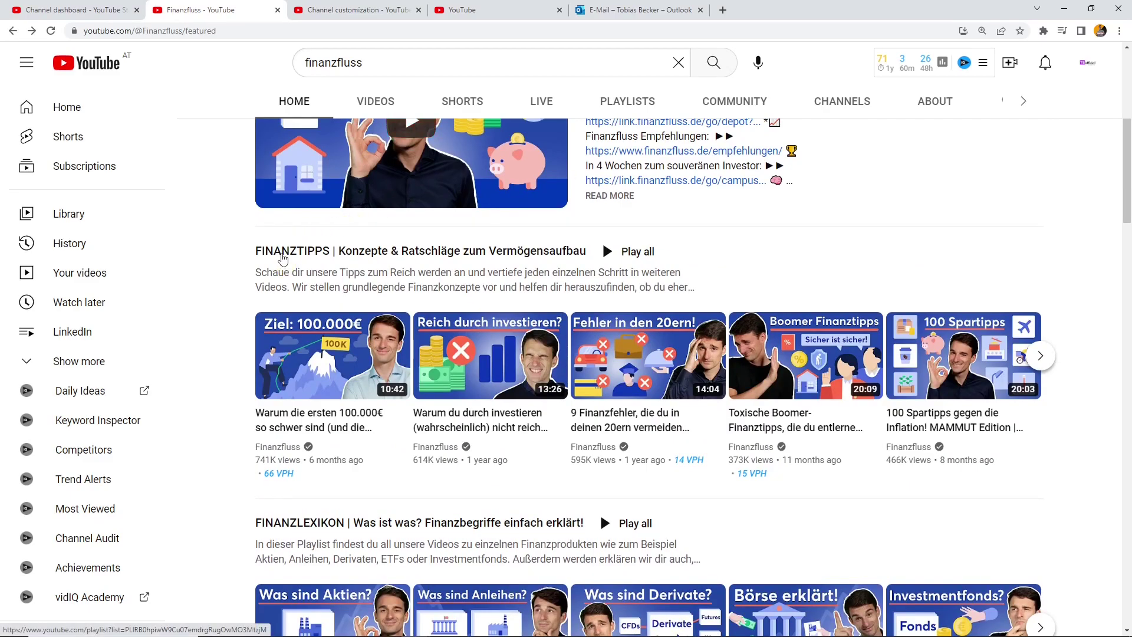
pyautogui.moveTo(1127, 211); pyautogui.dragTo(469, 261)
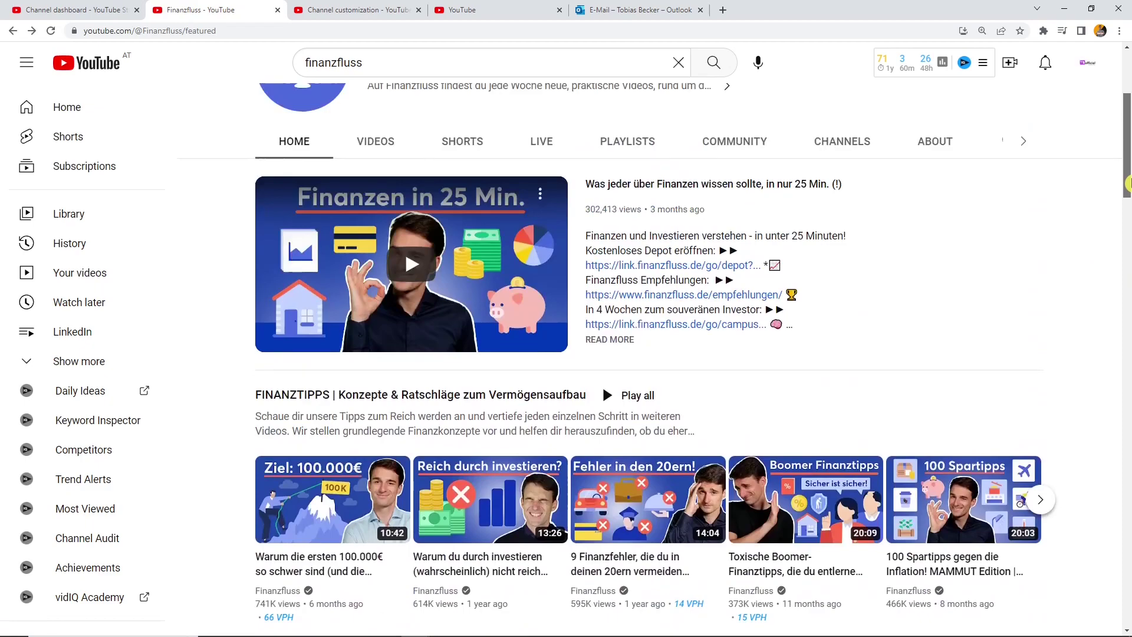
pyautogui.click(233, 394)
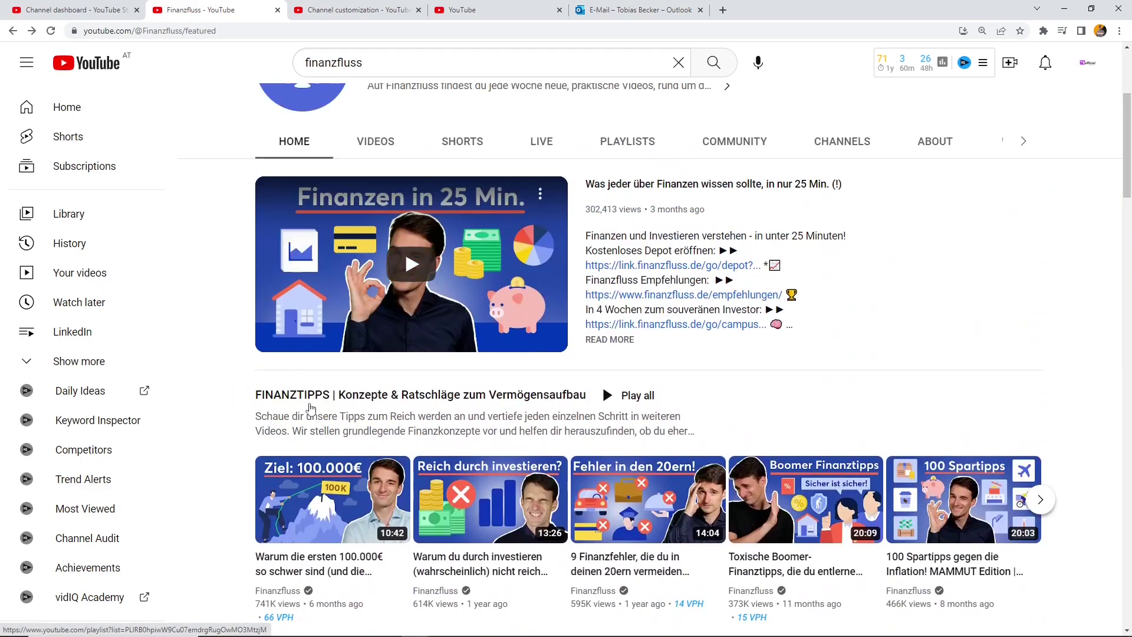
pyautogui.scroll(-2, 310, 408)
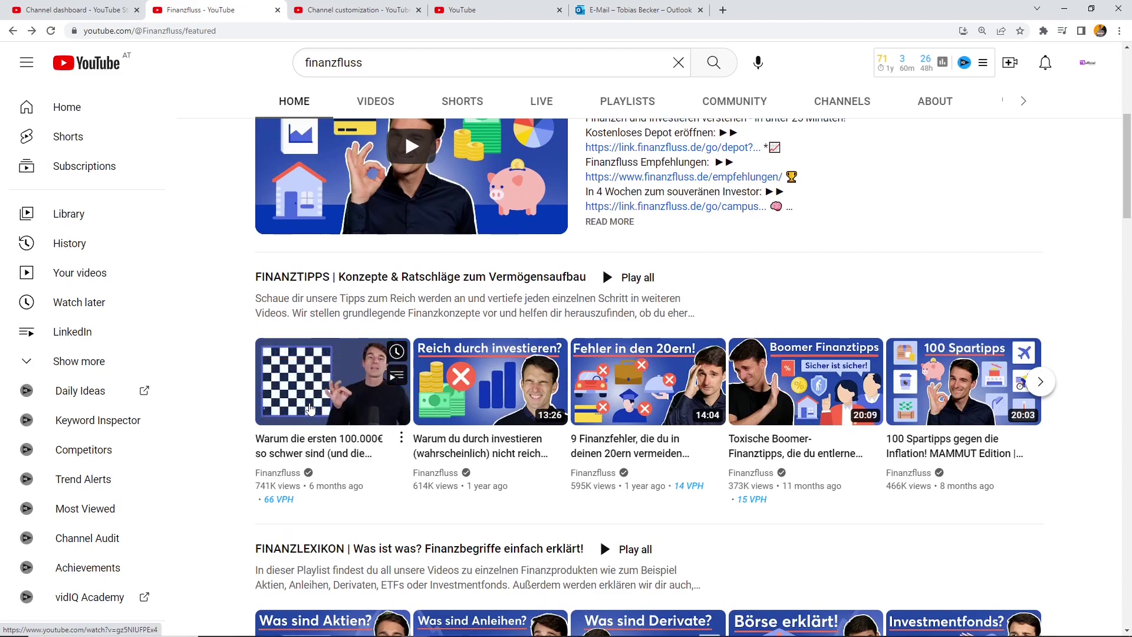